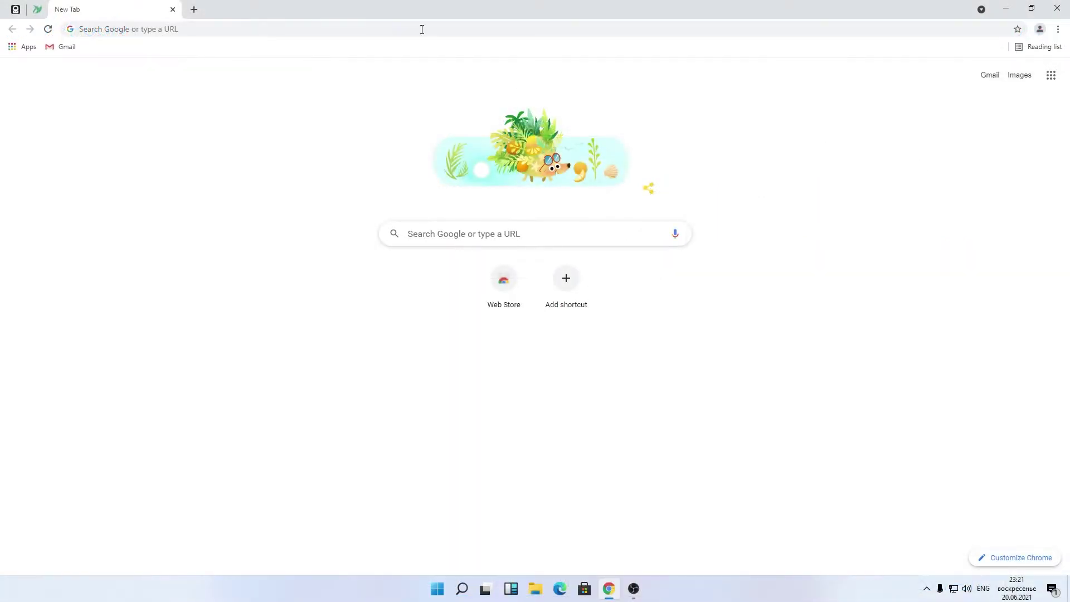
Step: Go to woolypooly.com, open the Veil pool and look up the account's e-mail address
click(422, 30)
text(wooly)
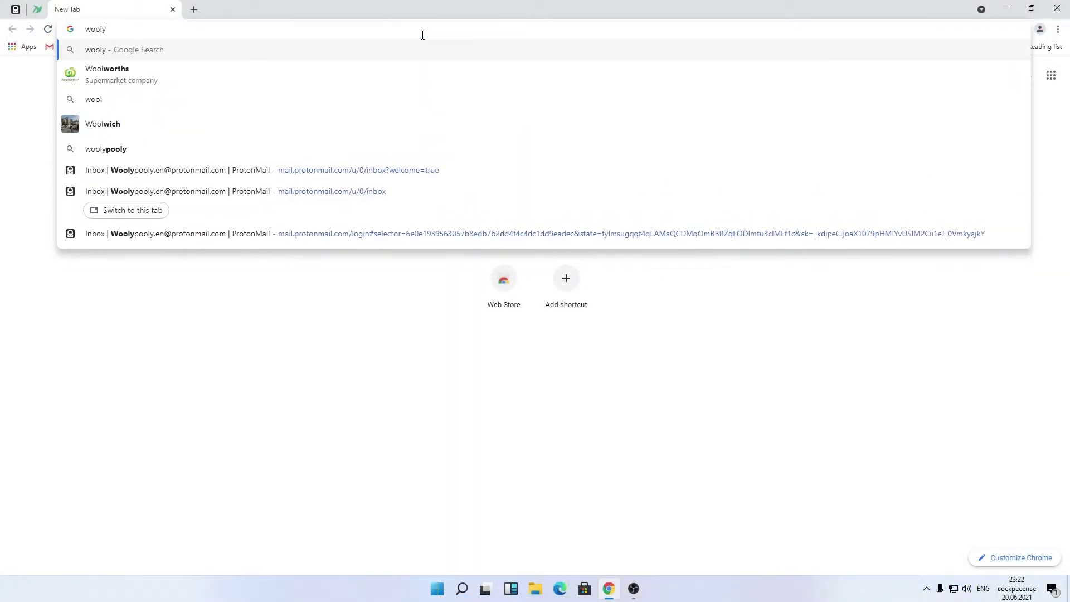
text(pooly.com)
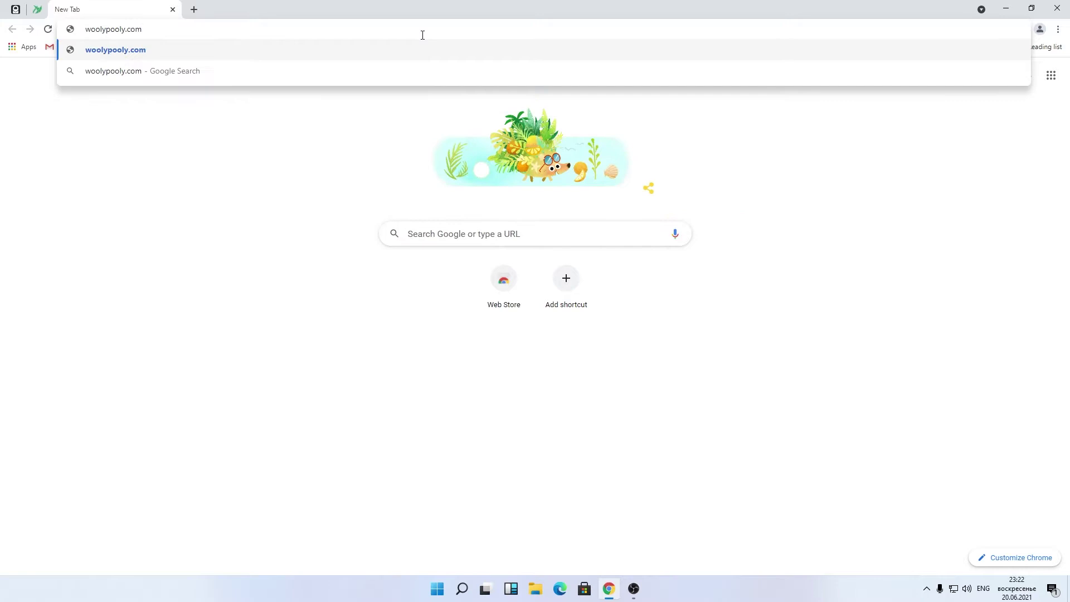
key(Return)
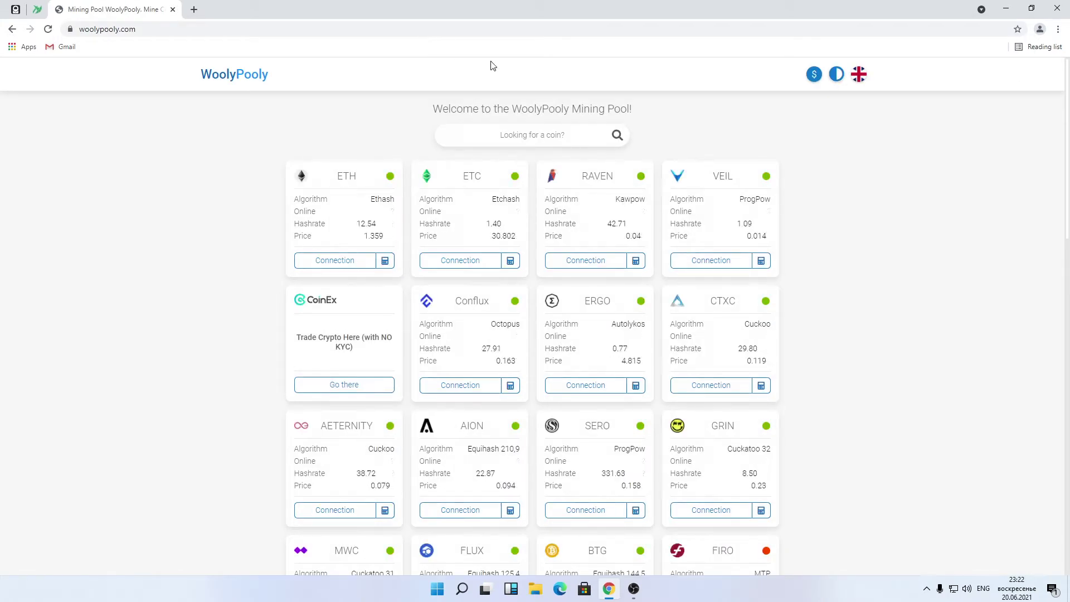
click(708, 201)
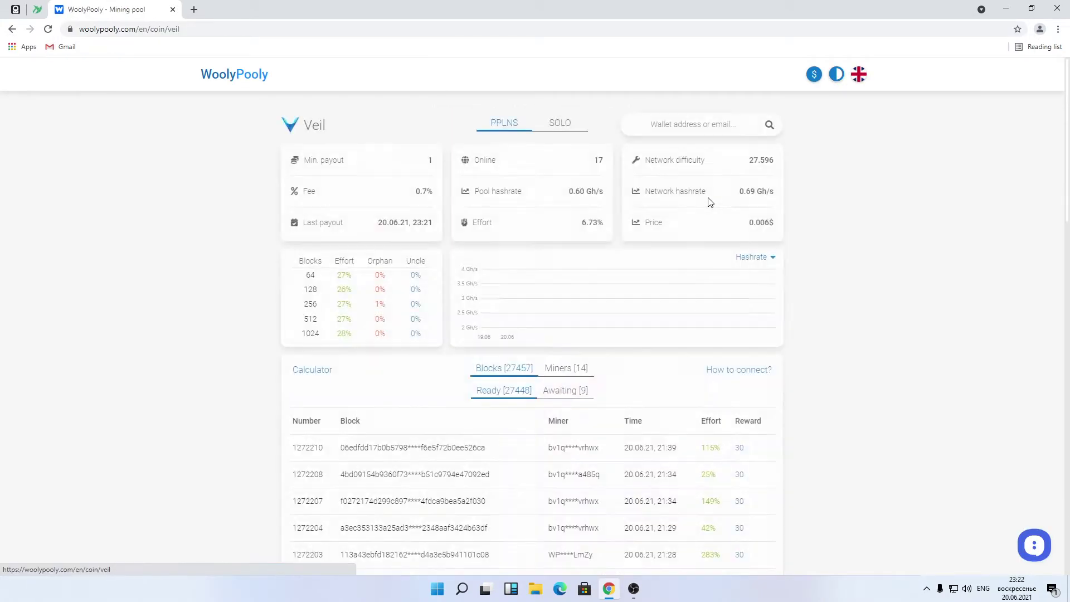
click(686, 130)
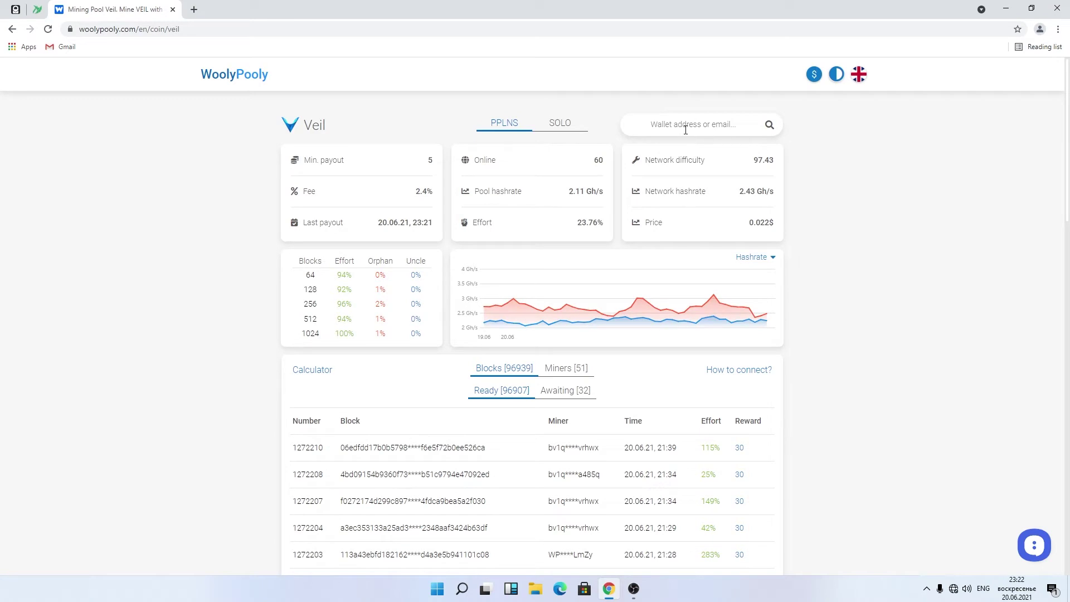
key(Return)
Step: Enter and confirm a password, sign up, and save the password in Chrome
click(704, 164)
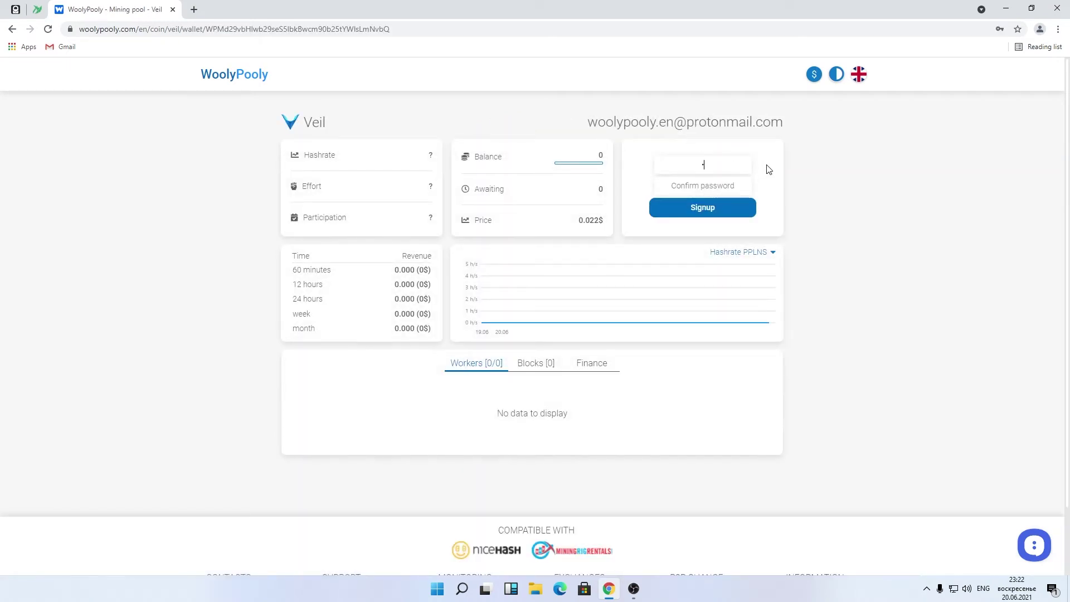
click(703, 186)
text(******)
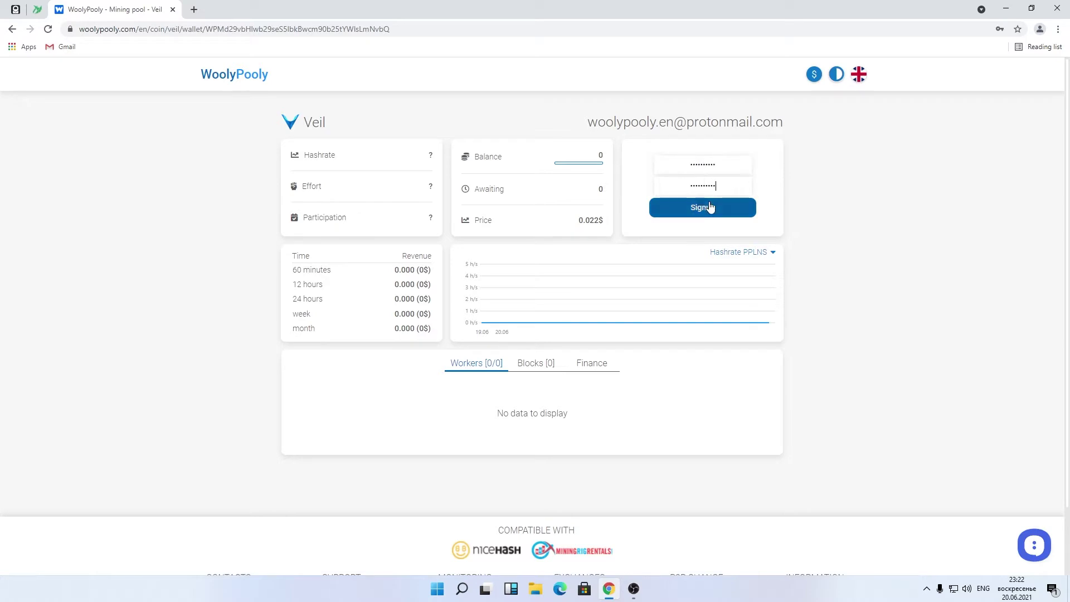
click(711, 208)
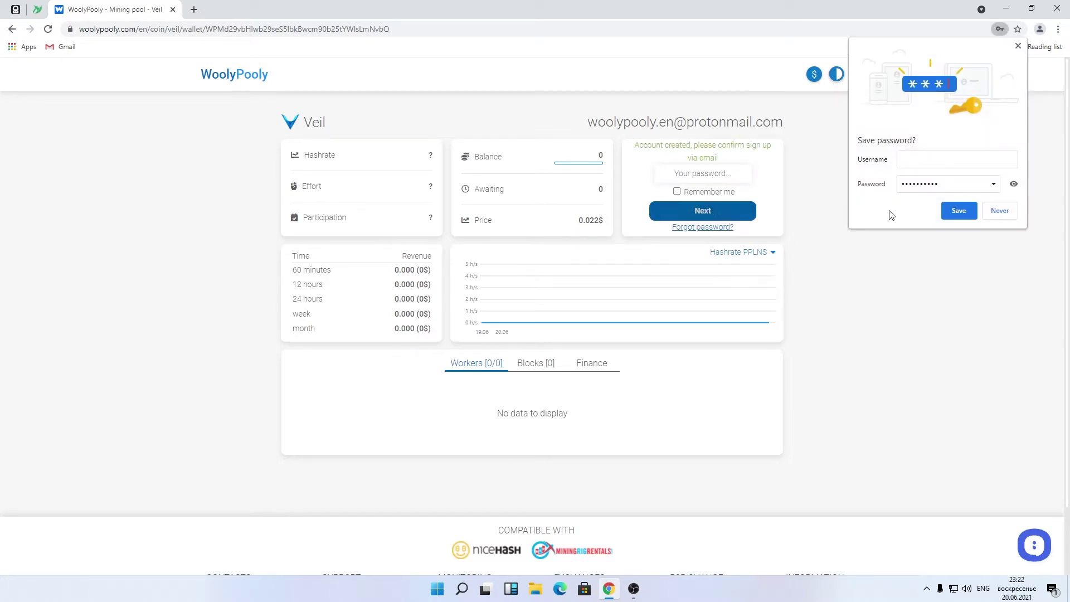
click(949, 209)
click(949, 209)
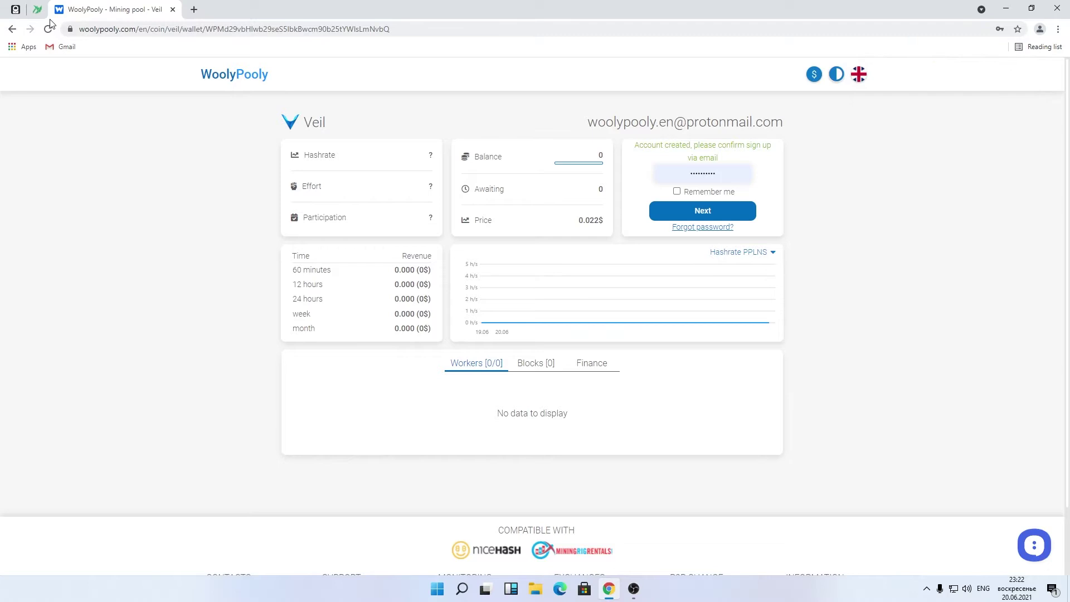
Step: Confirm the account through the WoolyPooly registration e-mail in the ProtonMail inbox
click(15, 9)
click(118, 166)
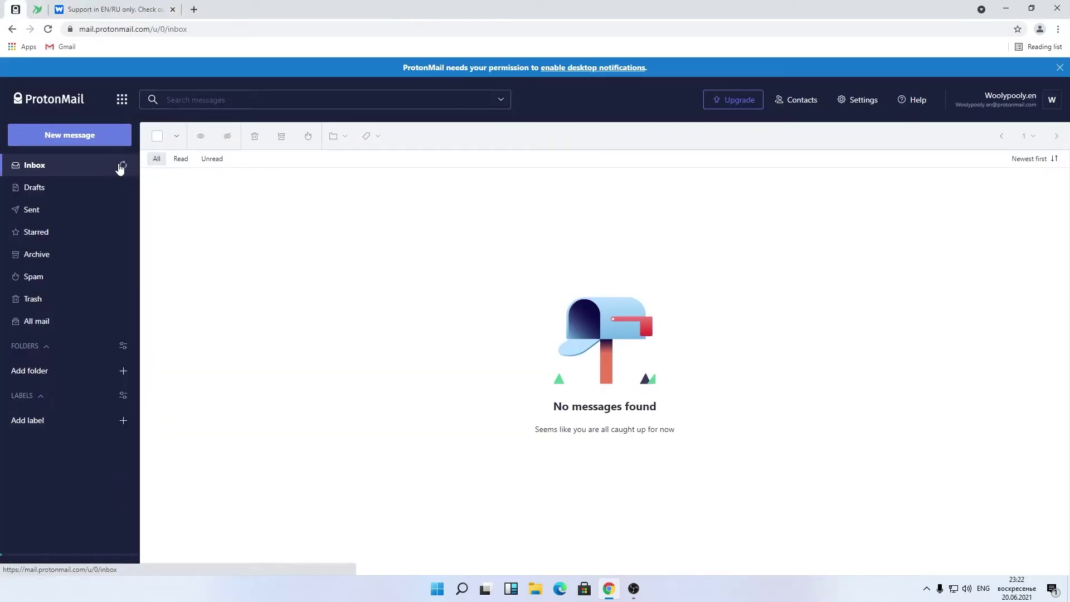
click(288, 184)
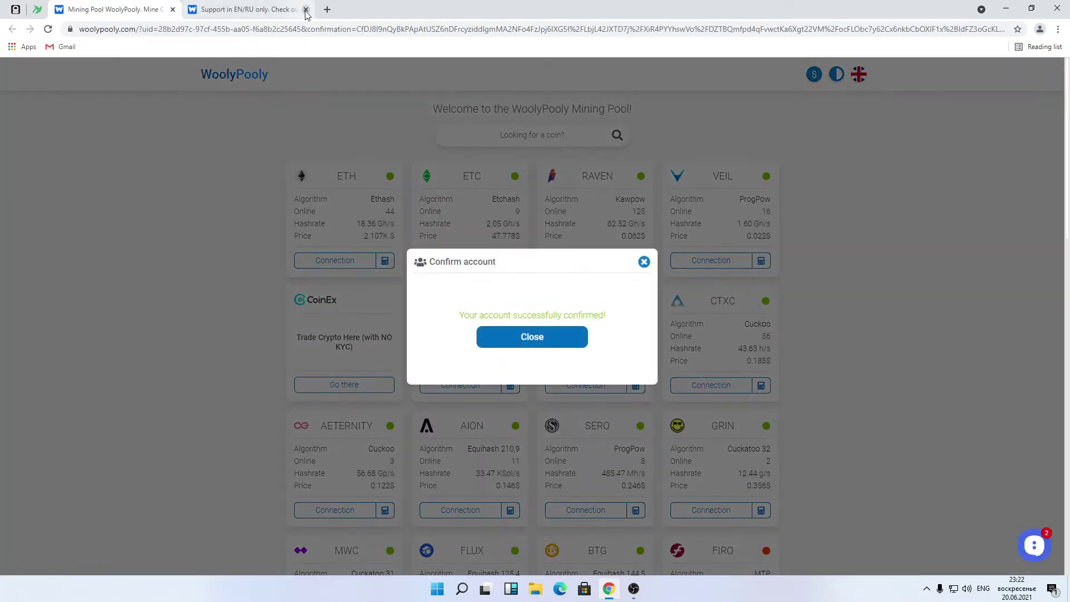
Step: Close the support tab and confirmation message, then choose PPLNS for the Veil connection
click(305, 9)
click(559, 341)
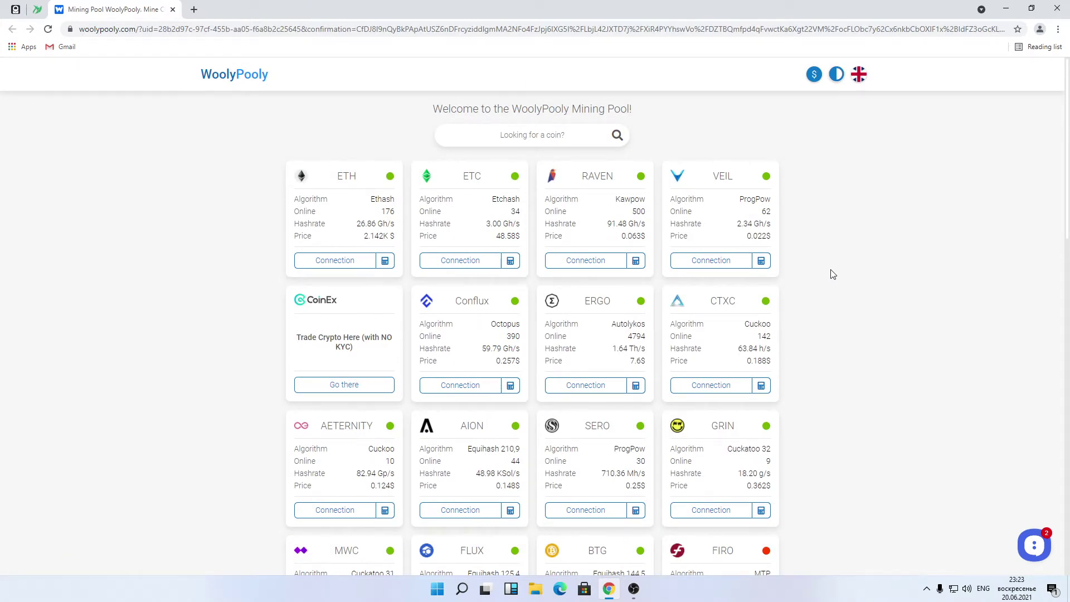
click(719, 262)
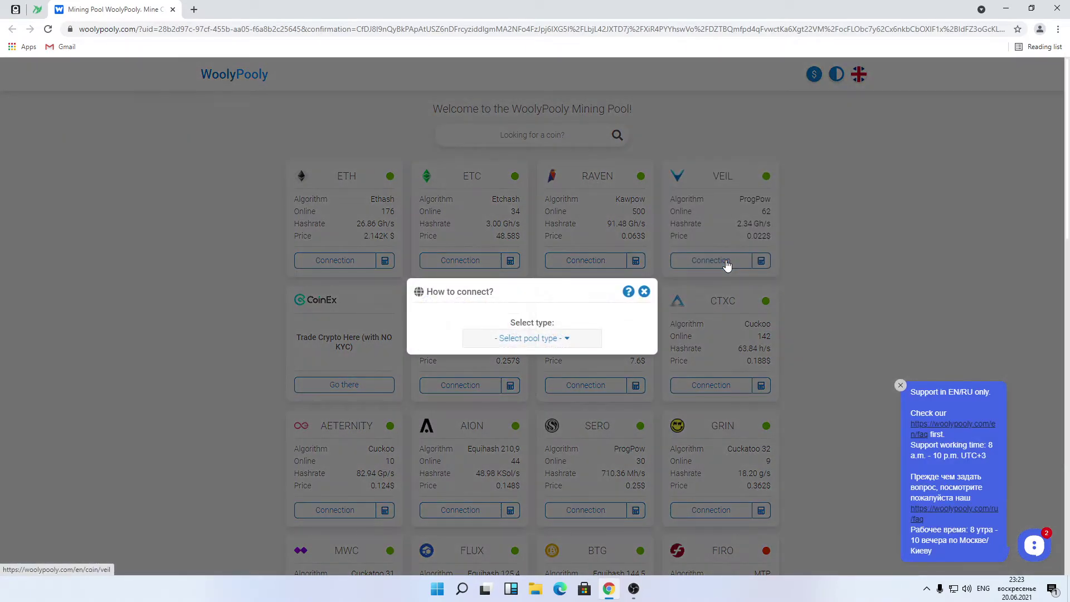
click(568, 341)
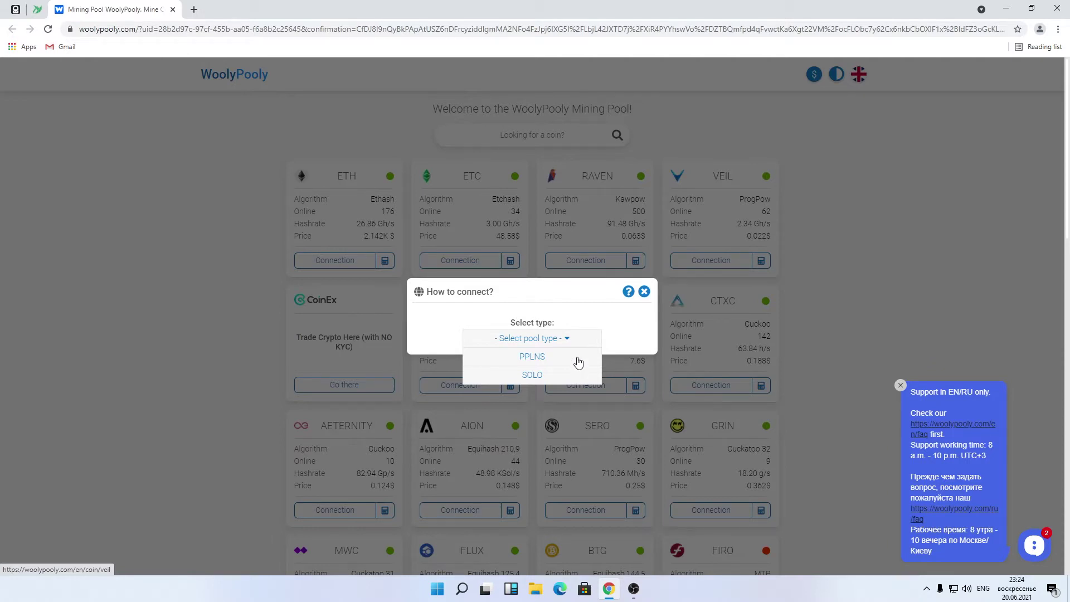
click(578, 363)
Step: Select the USA region and t-rex miner, name the worker Rig-1, and go to the T-Rex download
click(570, 392)
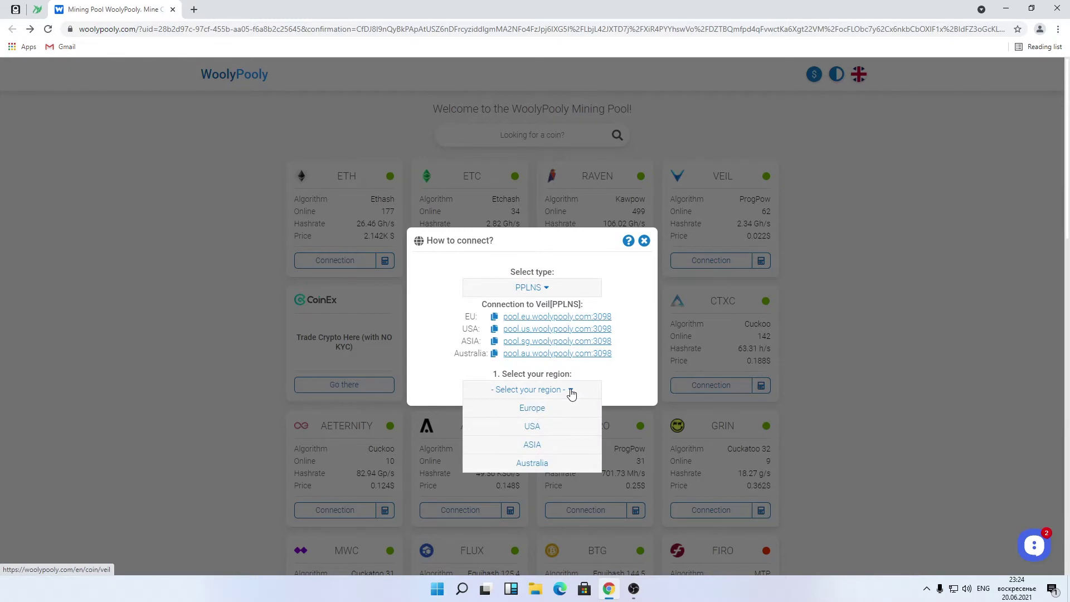
click(564, 428)
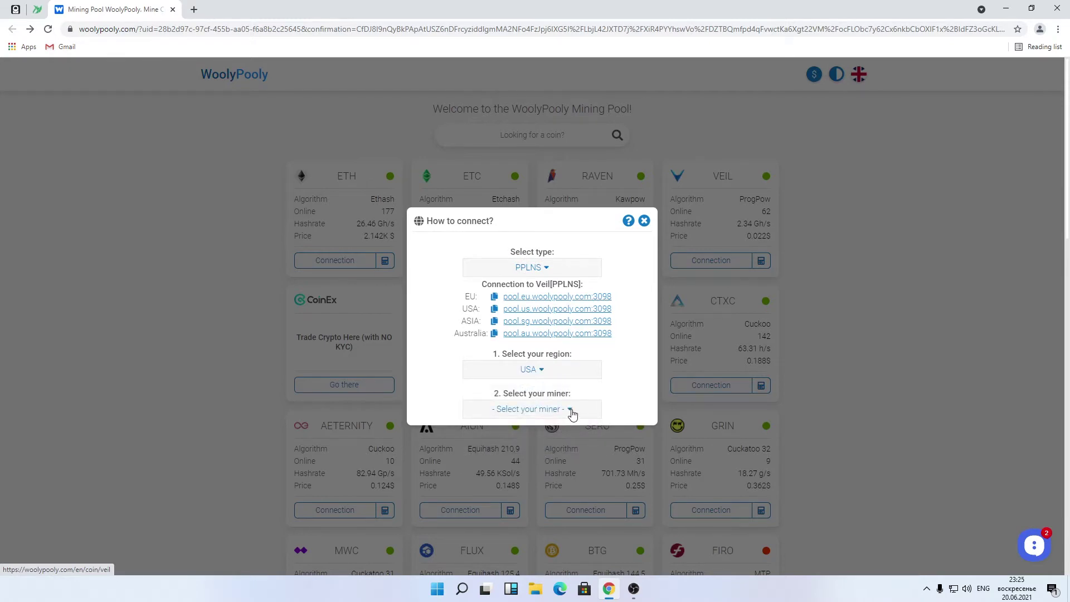
click(571, 412)
click(565, 429)
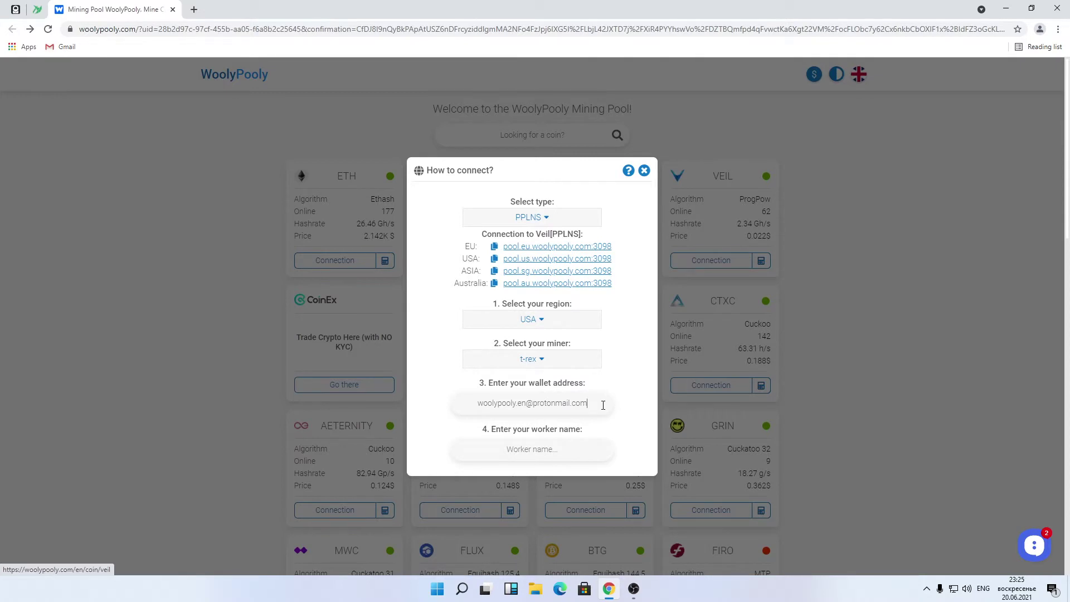
click(576, 443)
text(Rig-1)
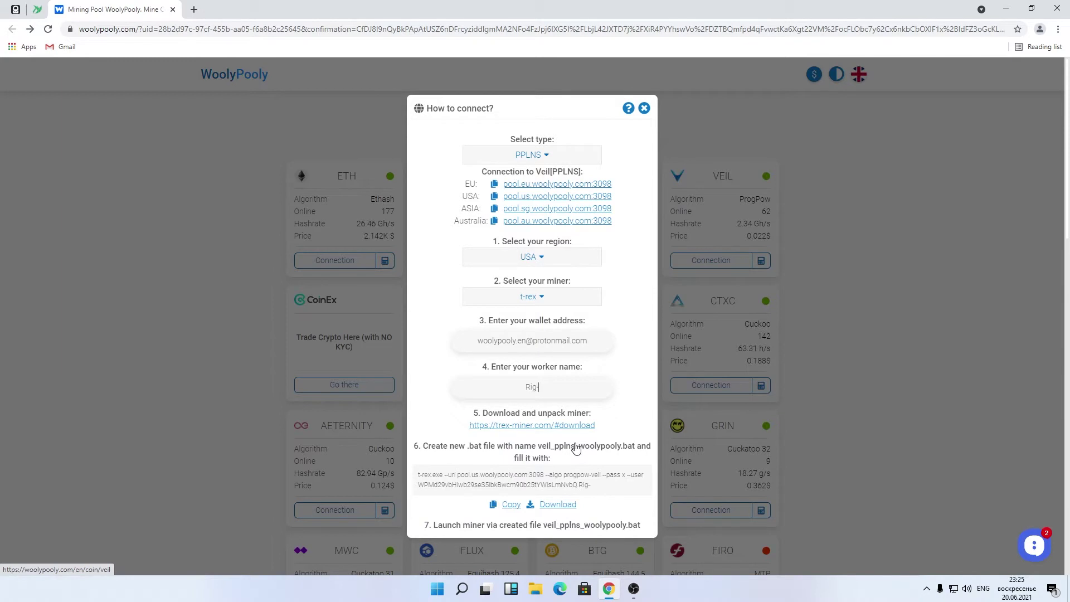
ctrl+click(564, 428)
Step: Download the T-Rex 0.20.4 Windows zip and keep the generated veil_pplns_woolypooly.bat file
click(234, 8)
click(475, 272)
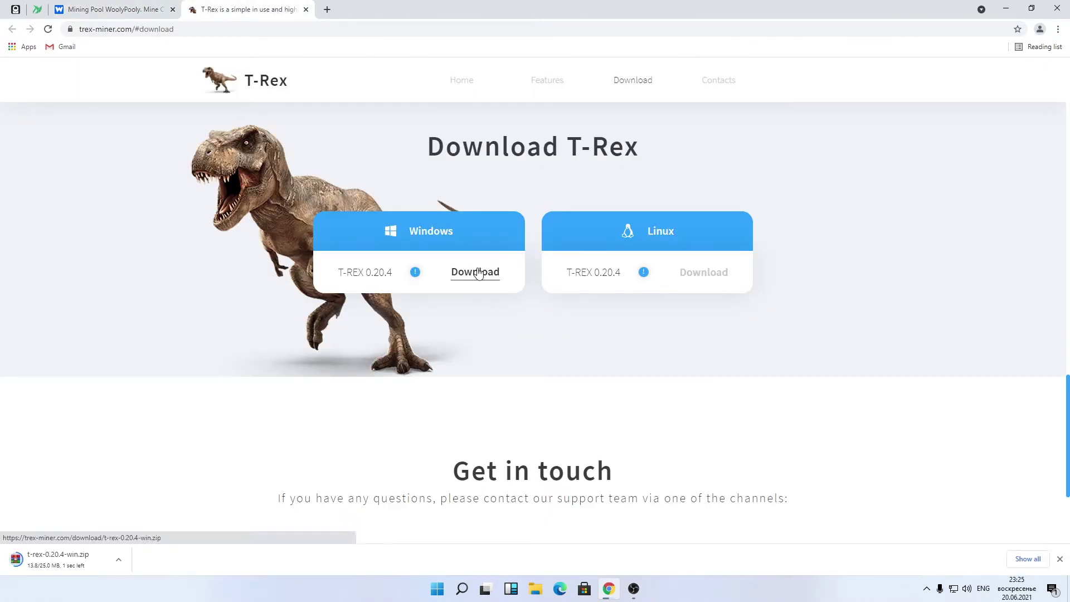
click(306, 10)
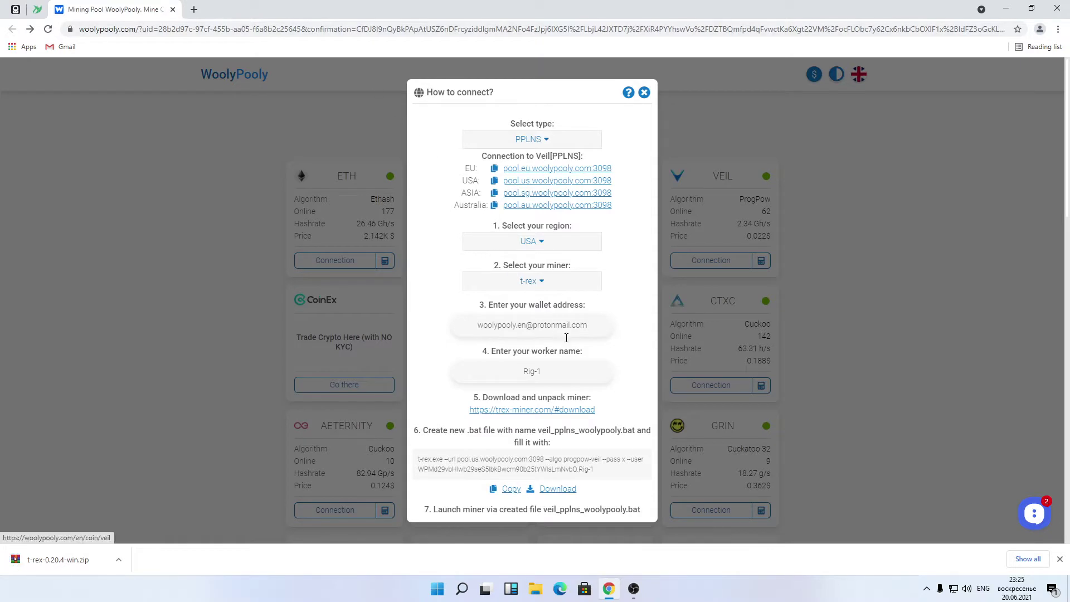
click(563, 490)
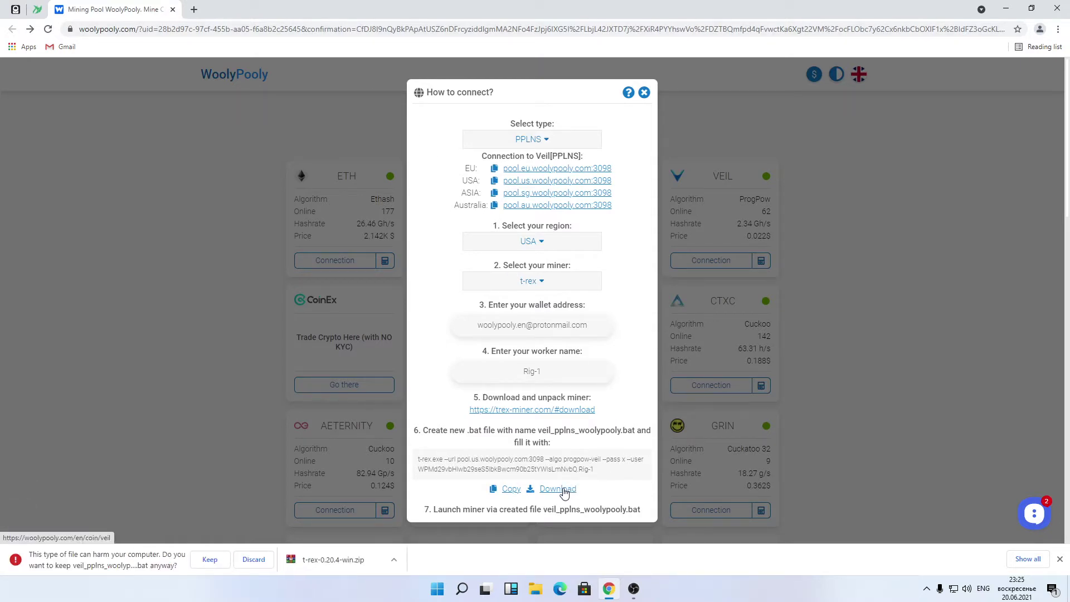
click(210, 560)
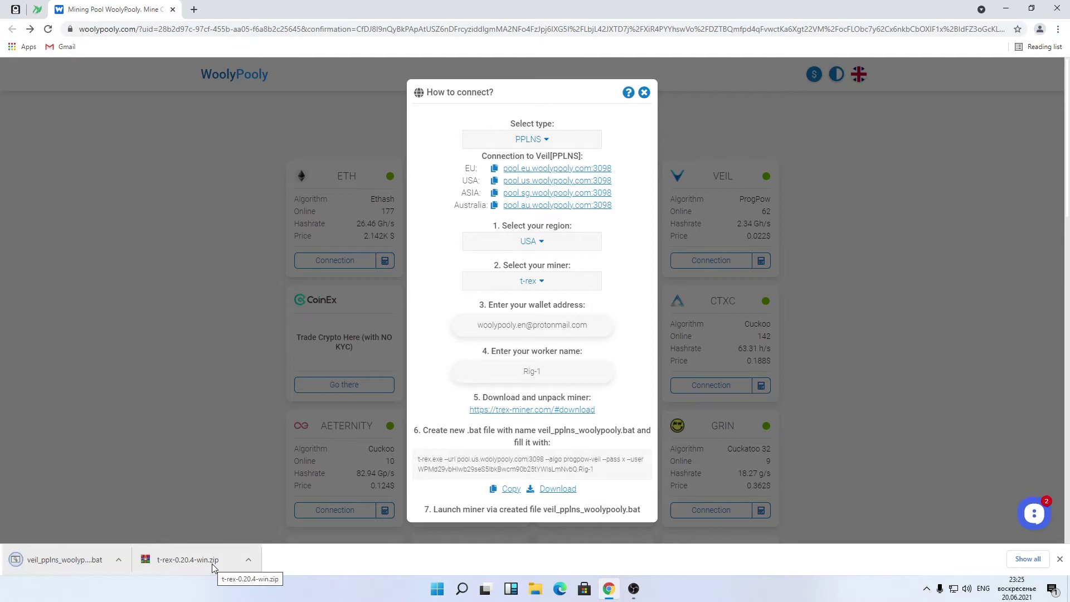
Step: Create a new folder named Miner on the desktop
click(1031, 9)
right_click(172, 155)
mouse_move(234, 274)
click(350, 274)
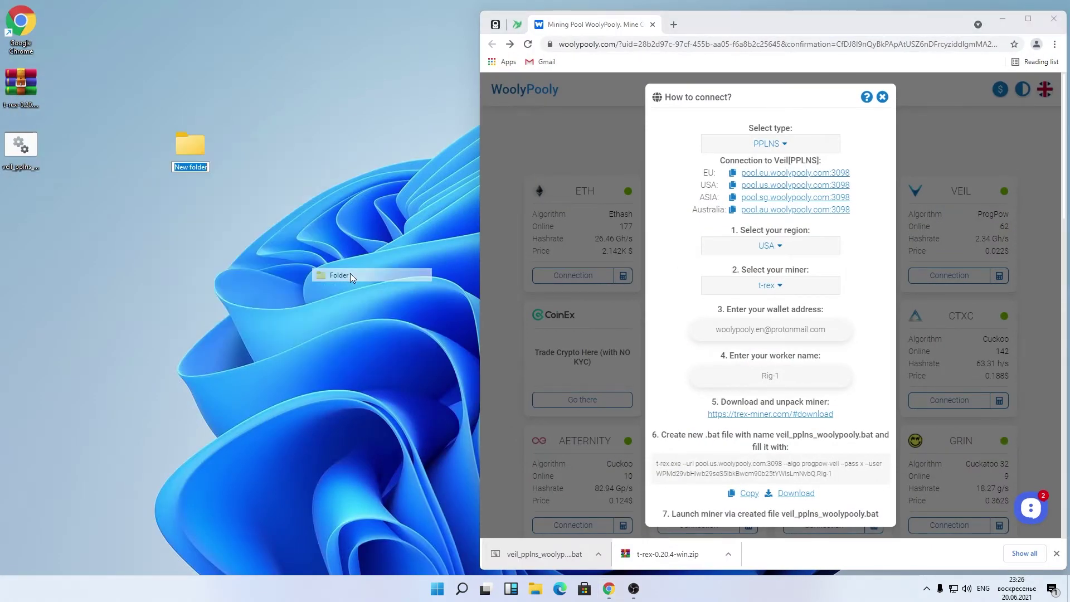
text(Miner)
key(Return)
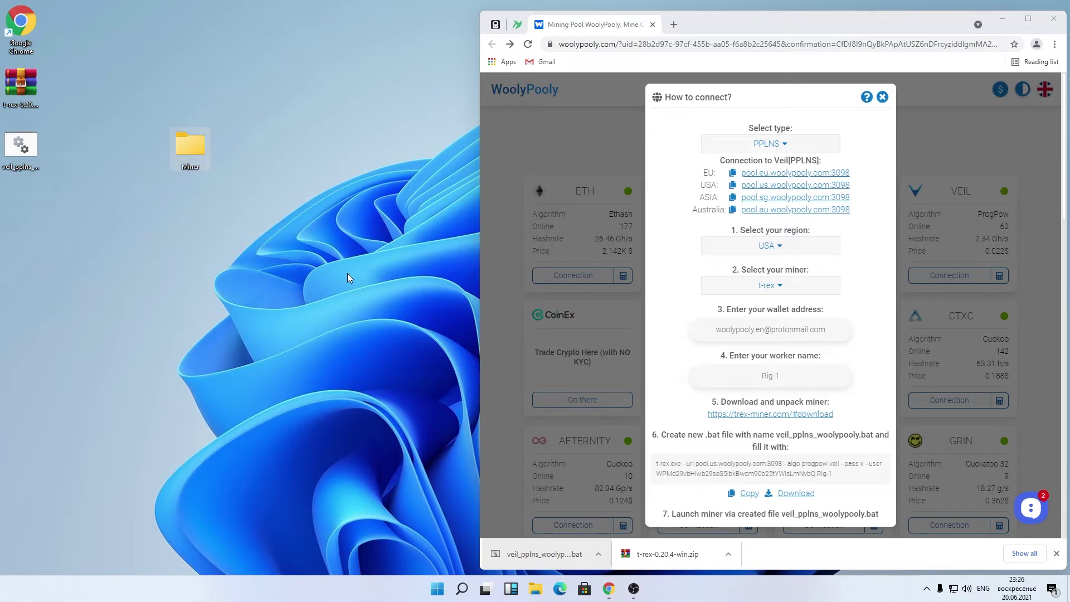
click(3, 94)
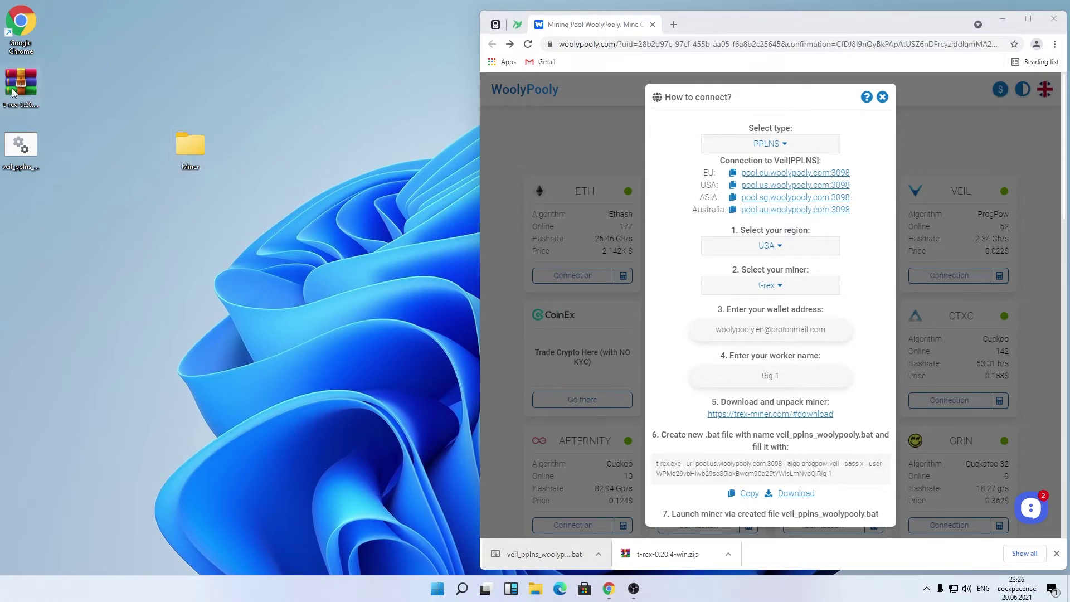
Step: Extract all files of t-rex-0.20.4-win.zip into the Miner folder and close WinRAR
double_click(12, 93)
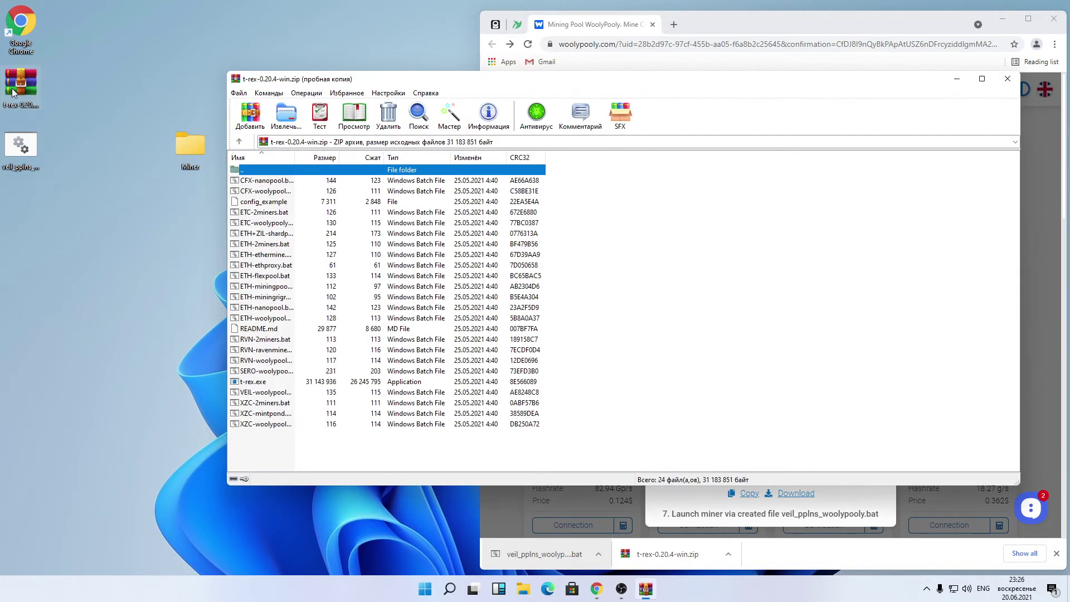
drag(258, 433, 202, 150)
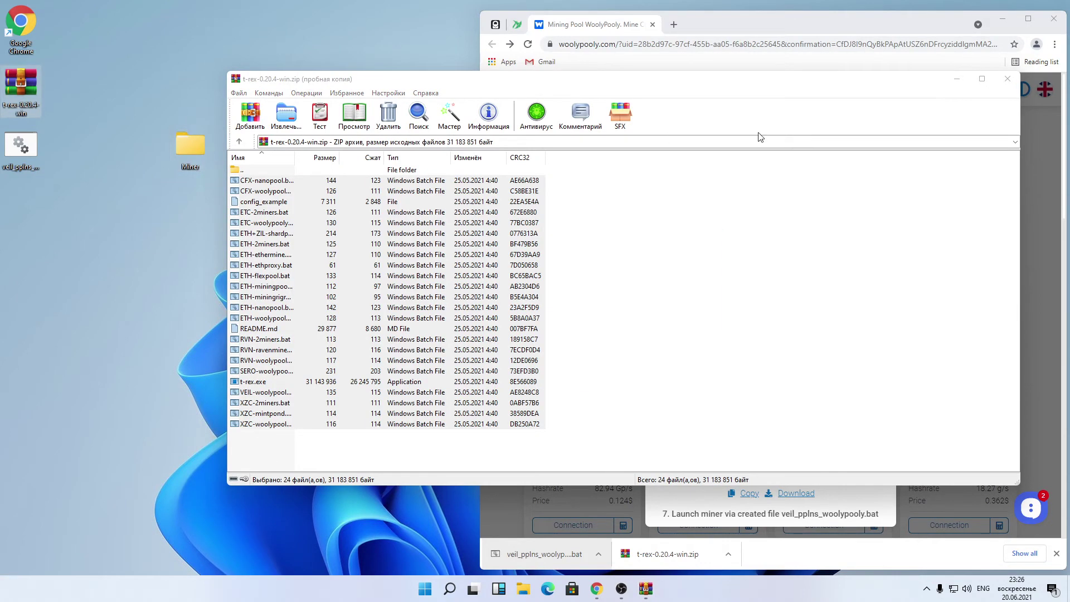
click(1007, 81)
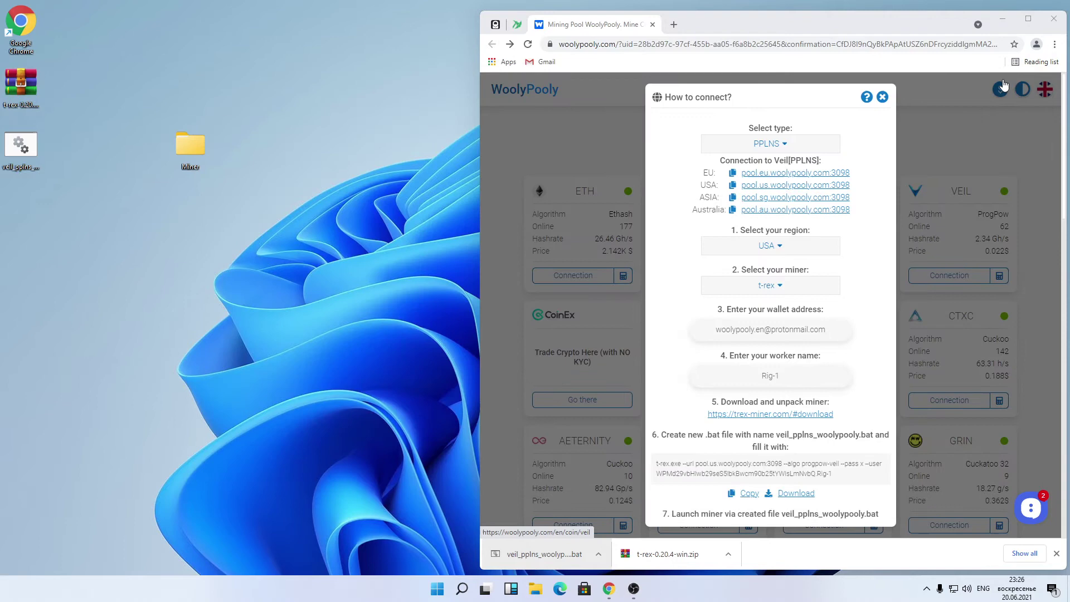
Step: Move veil_pplns_woolypooly.bat into Miner, run it past SmartScreen, and close the folder
drag(18, 167, 178, 159)
double_click(179, 158)
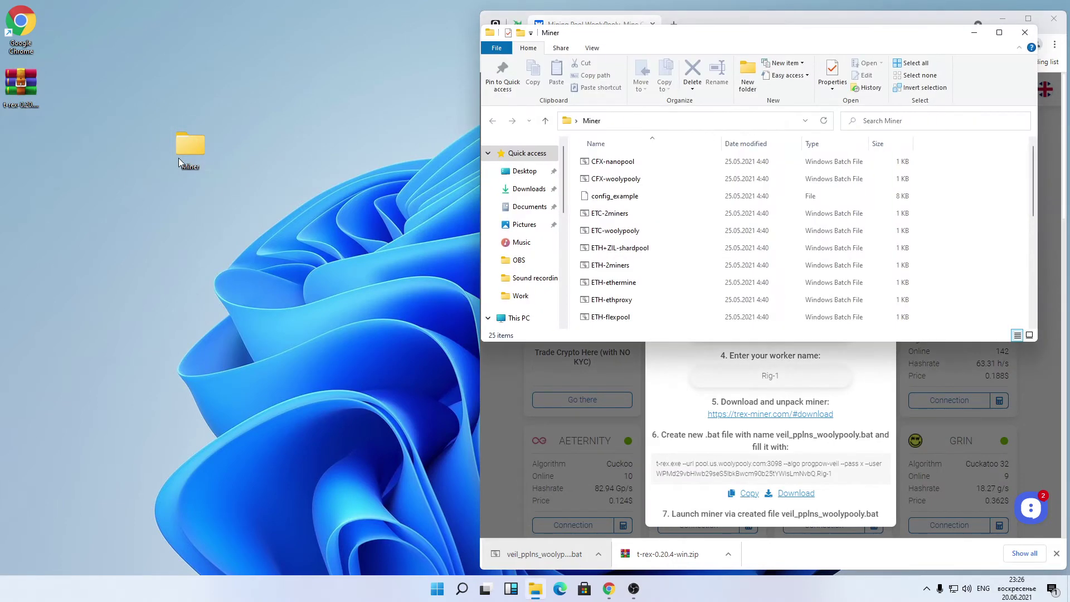
scroll(647, 178, down, 3)
scroll(648, 182, down, 2)
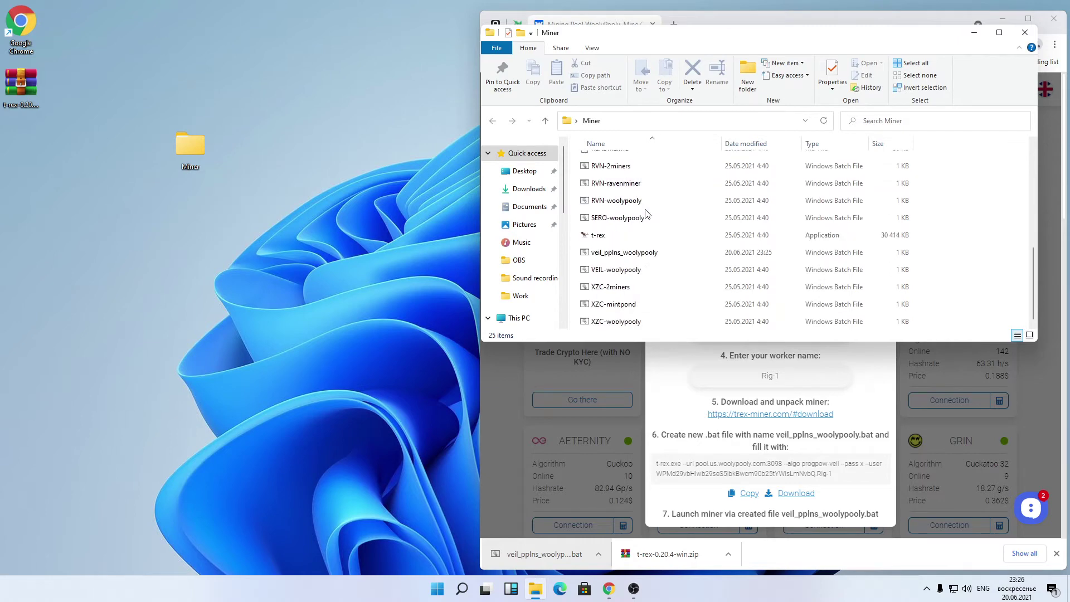
click(647, 251)
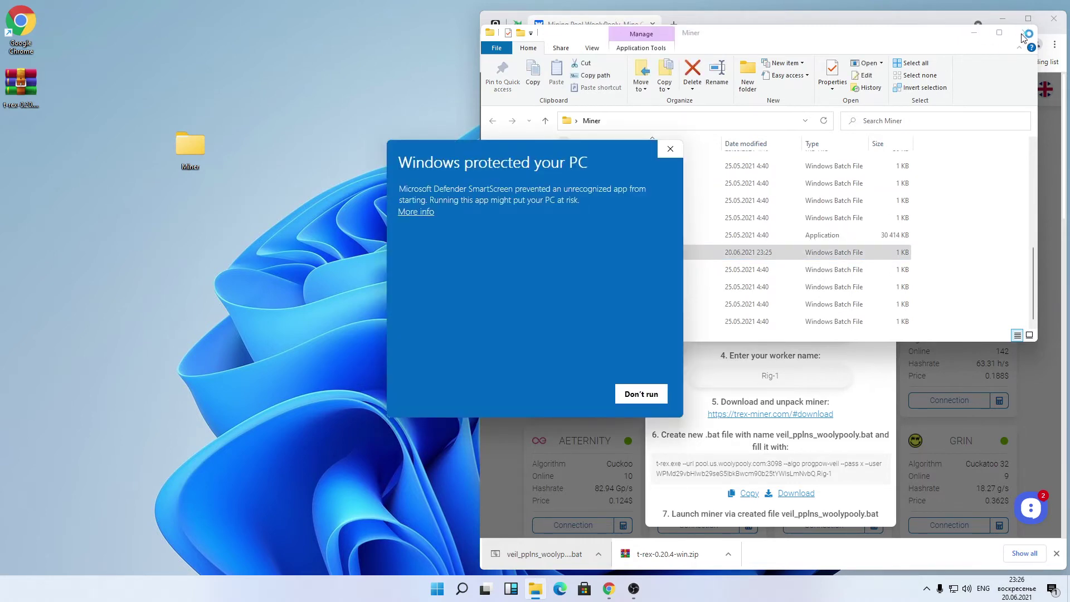
click(432, 214)
click(574, 394)
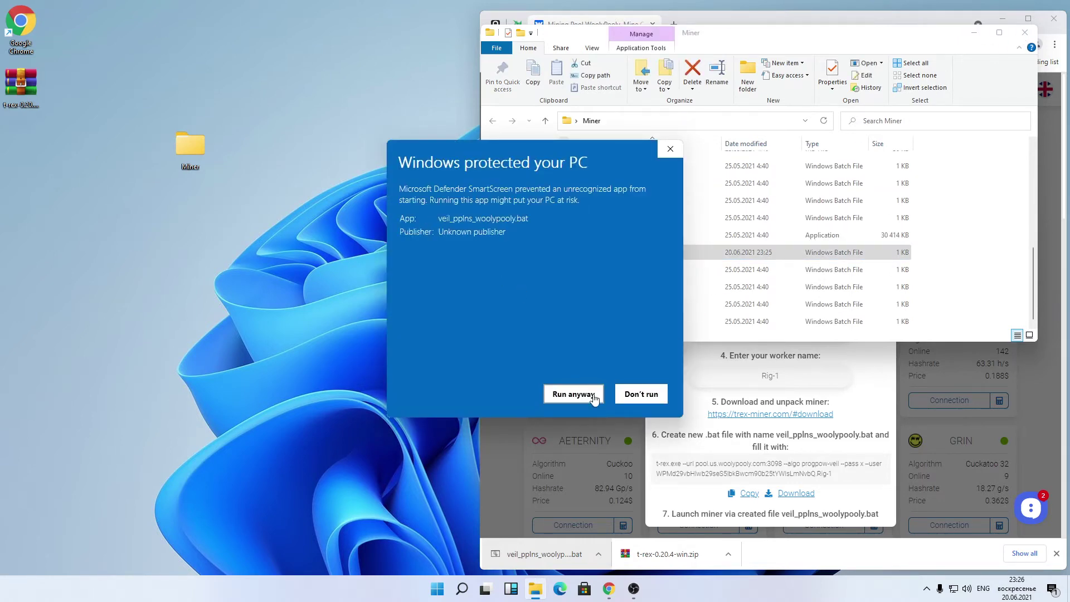
click(1024, 35)
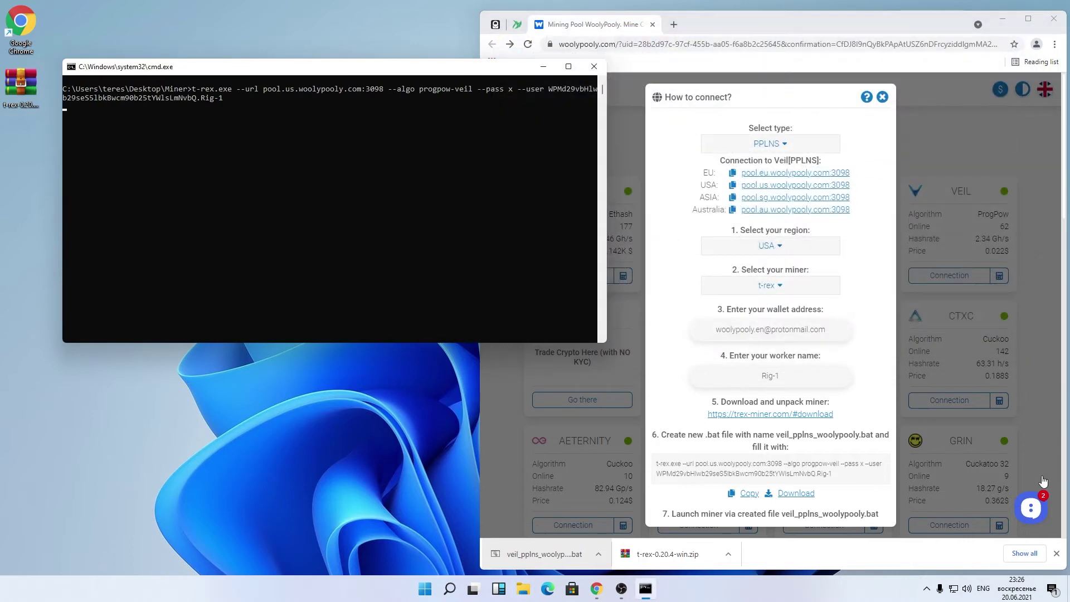
Step: Sign in to the Veil account's wallet stats with Remember me ticked
click(886, 113)
click(944, 215)
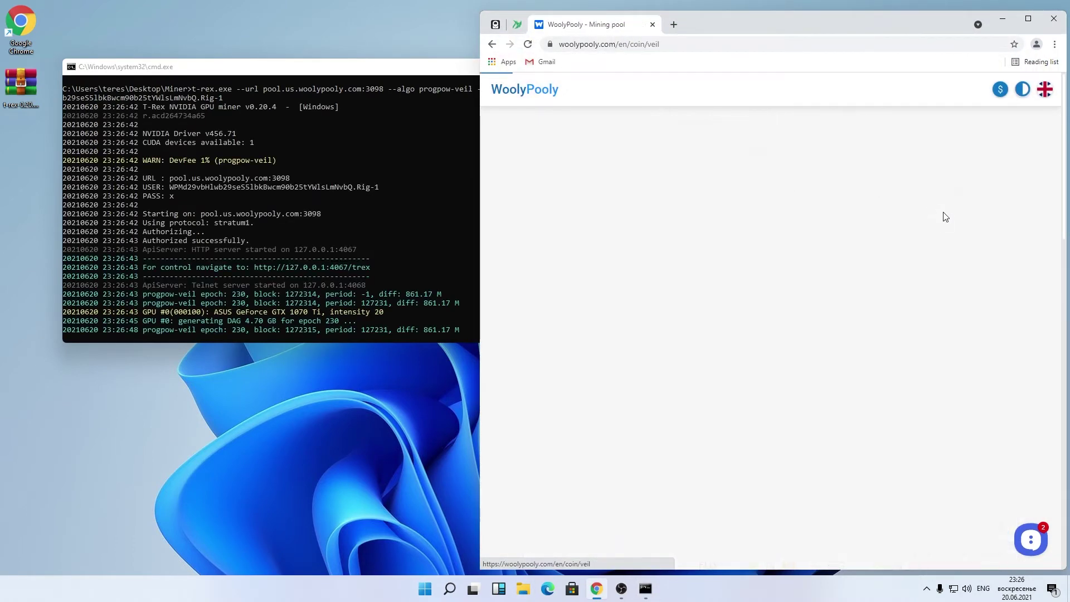
click(1007, 147)
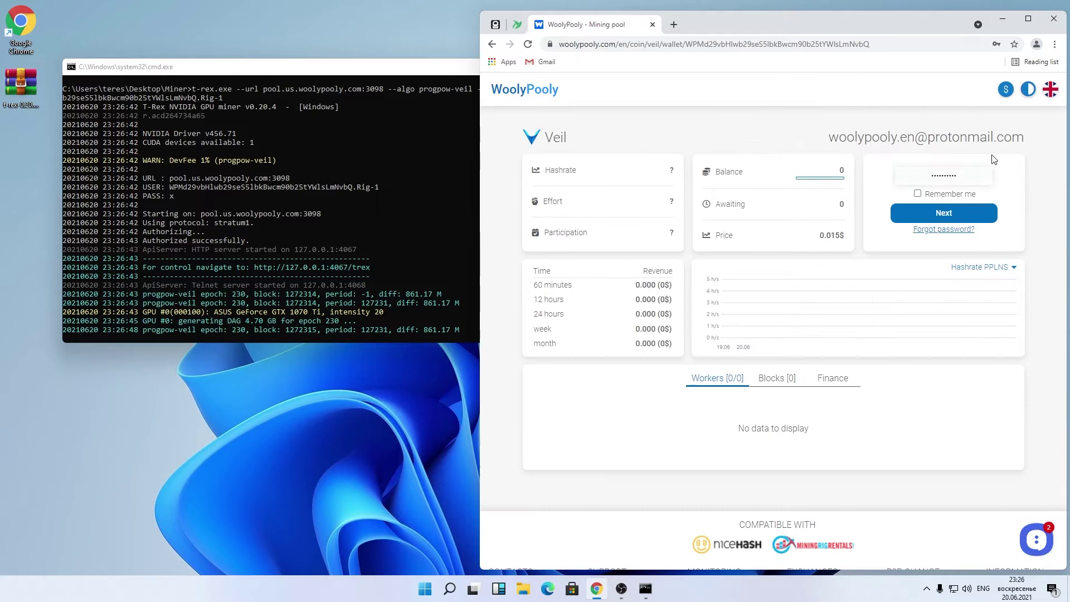
click(917, 193)
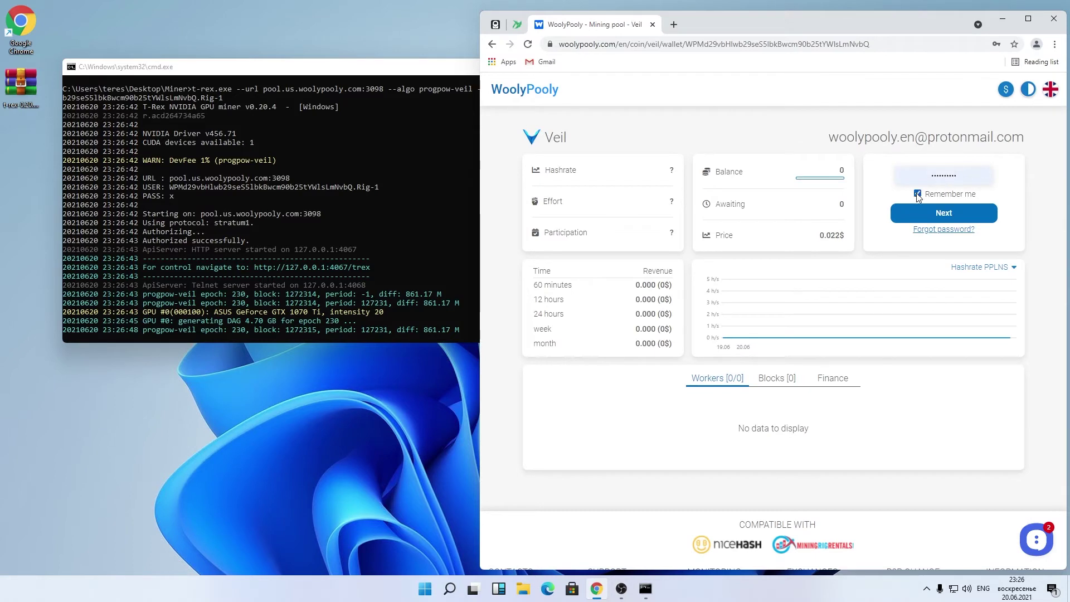
click(941, 221)
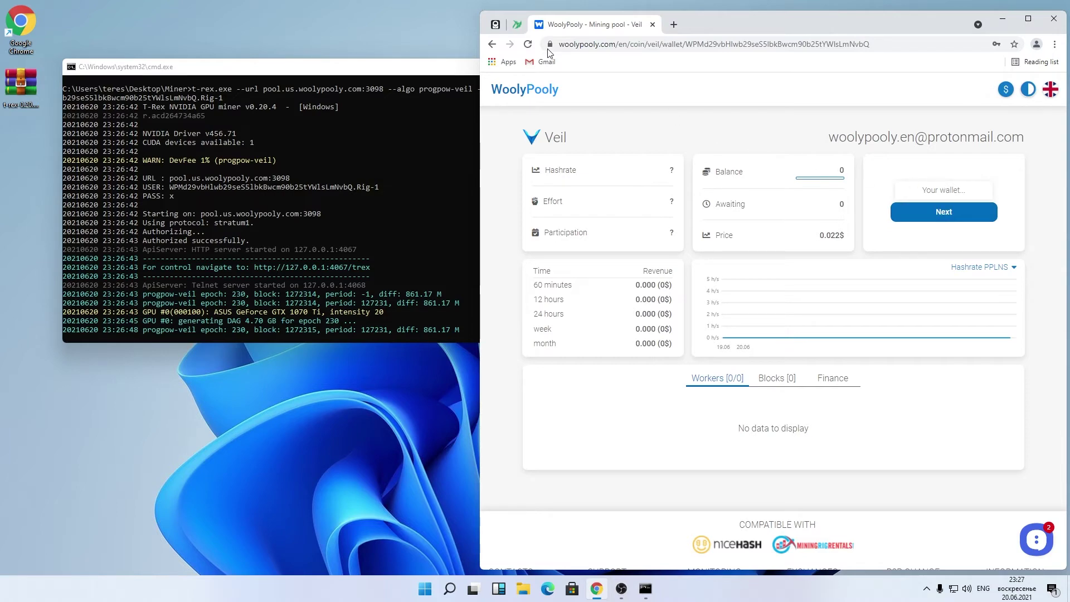
Step: Copy the TradeOgre Veil deposit address and paste it into WoolyPooly's wallet field
click(518, 24)
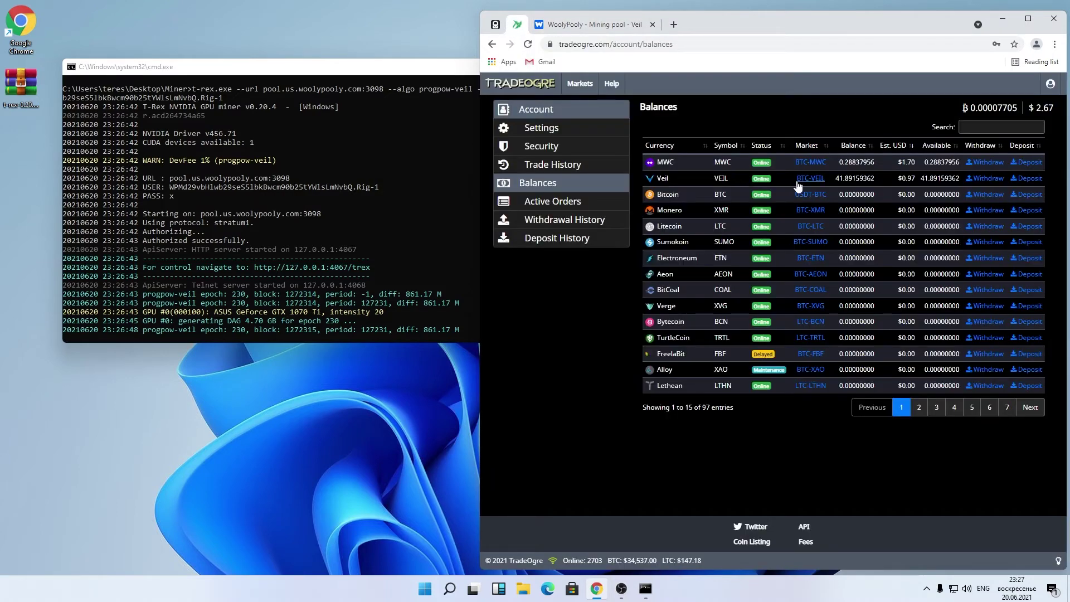
click(1027, 179)
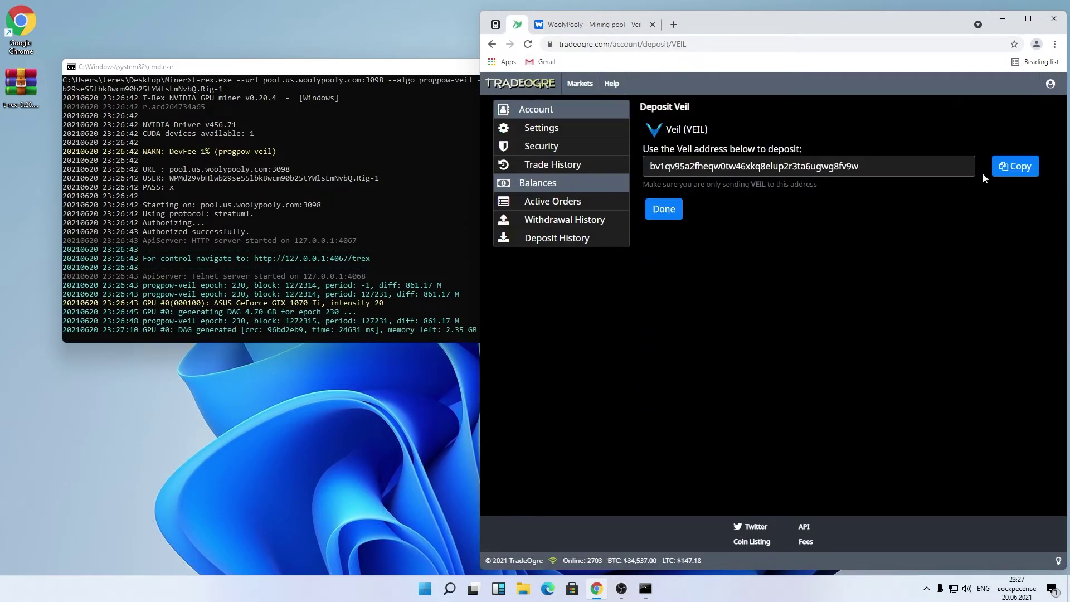
click(1013, 166)
click(606, 28)
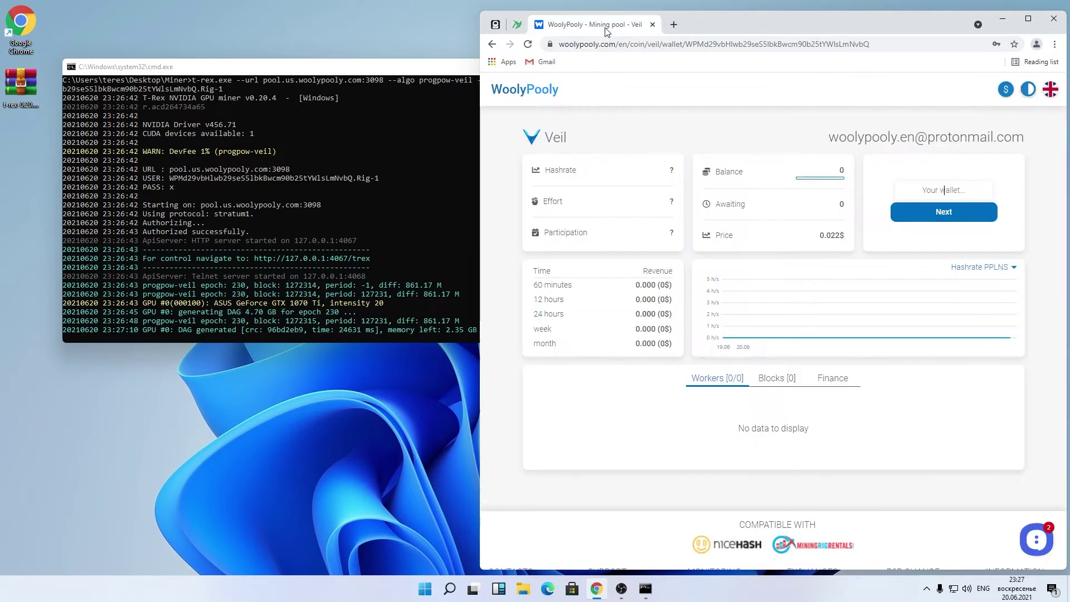
click(948, 190)
key(ctrl+v)
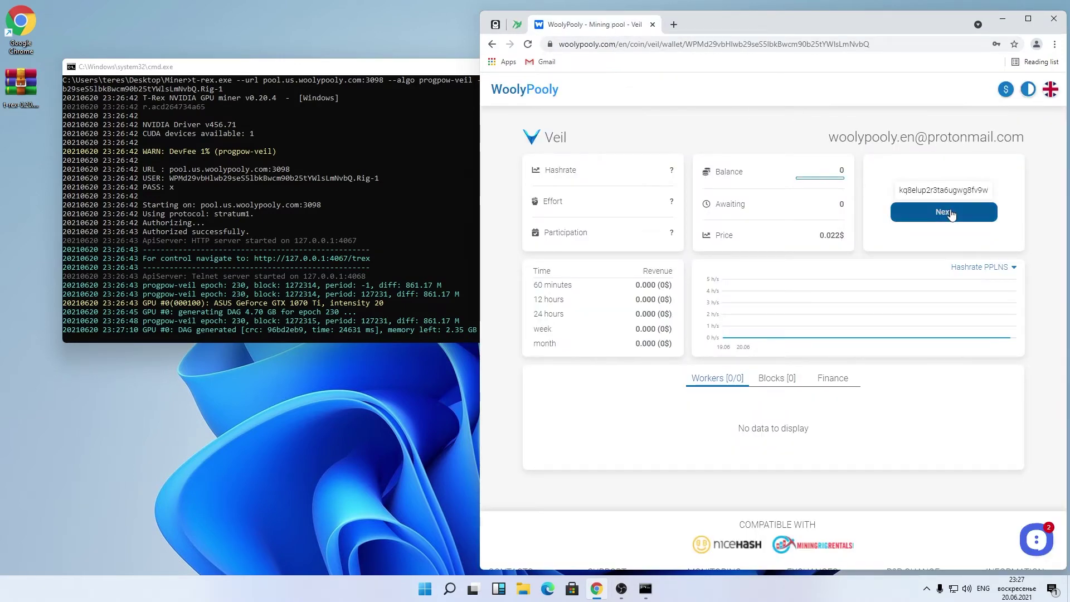
Step: Save the TradeOgre Veil payout address and let Rig-1 mine up to 29.77 Mh/s
click(951, 213)
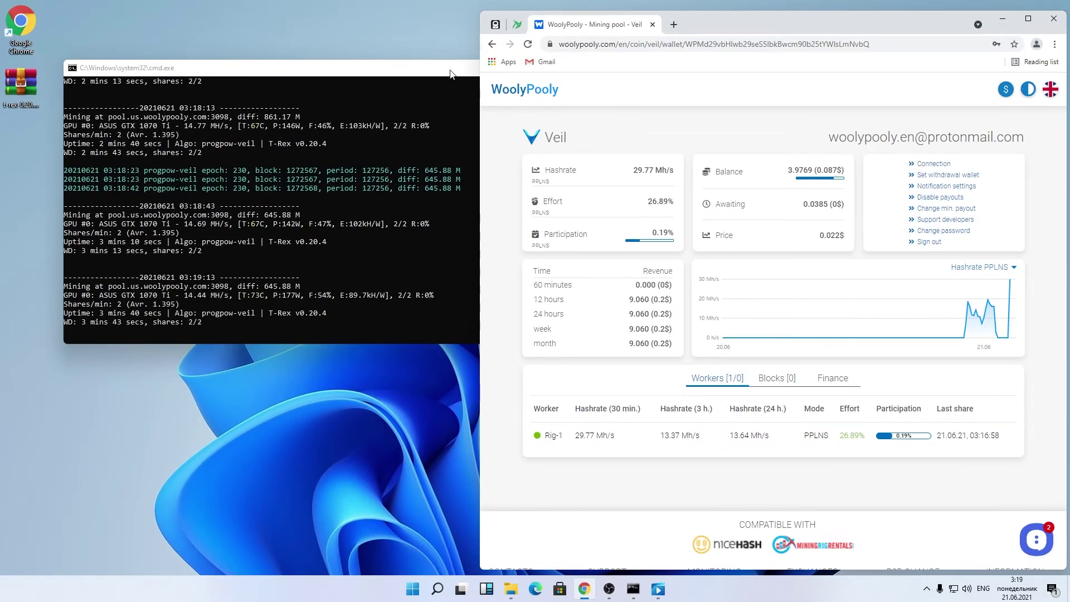
Step: Stop the Veil miner by closing its console and return to the WoolyPooly home page
click(454, 68)
click(592, 69)
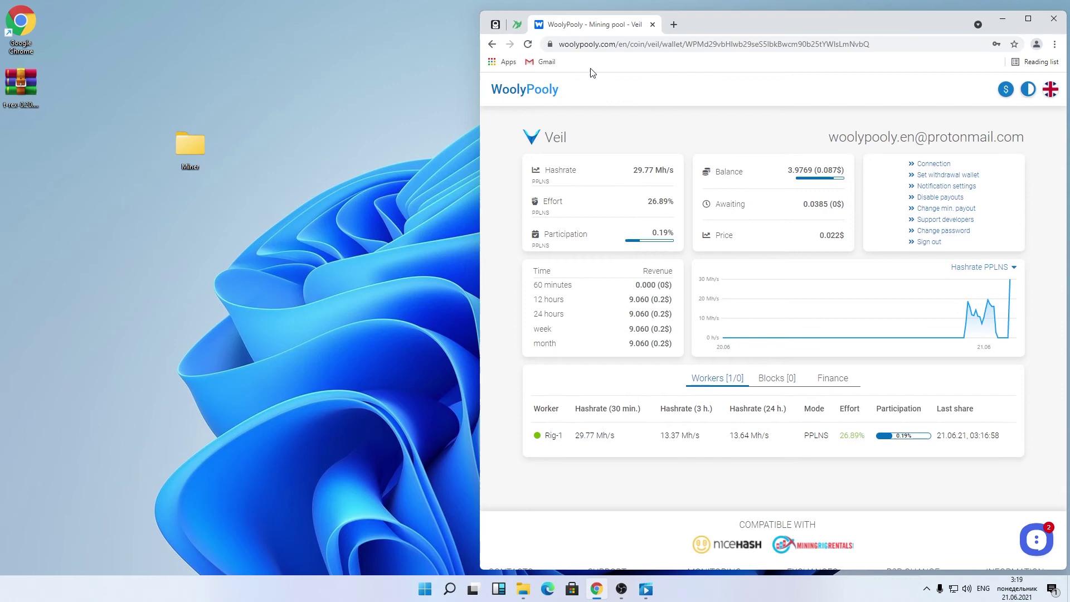
click(541, 91)
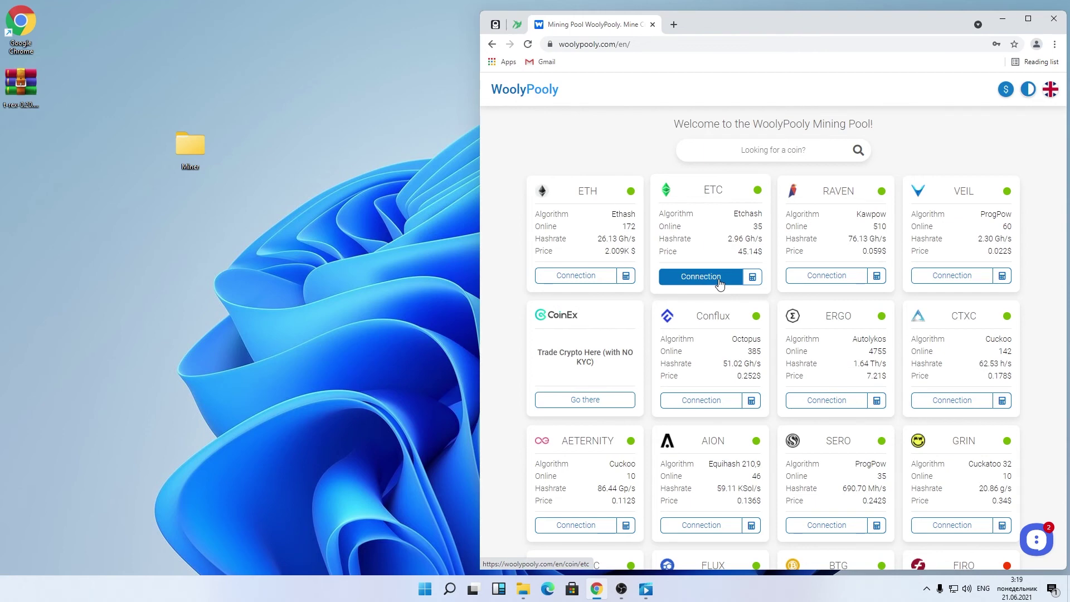
Step: For ETC, choose the PPLNS pool type, USA region and t-rex miner
click(720, 283)
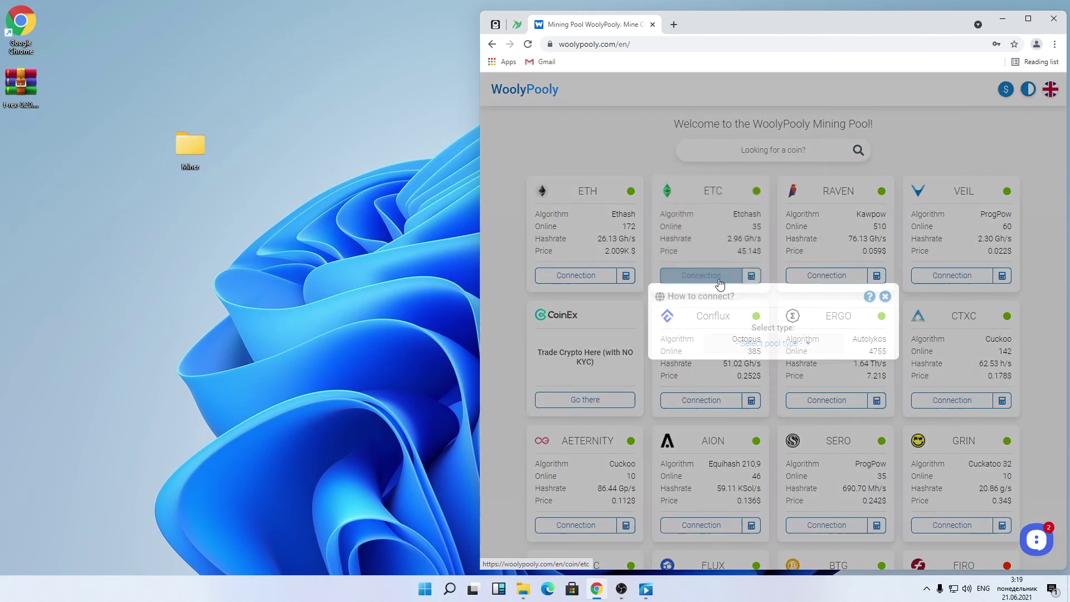
click(766, 342)
click(780, 364)
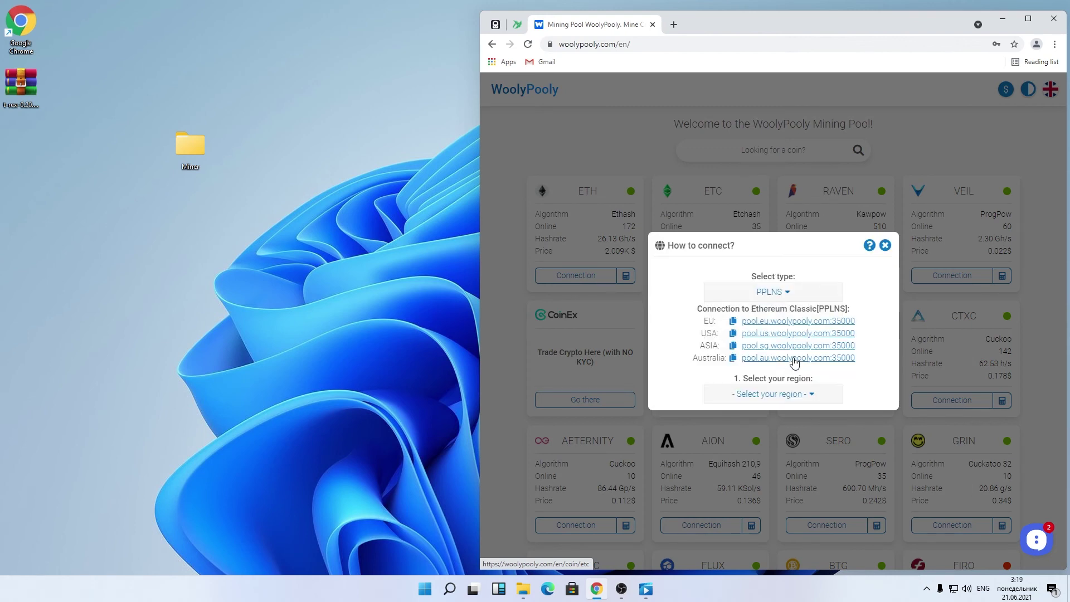
click(816, 394)
click(803, 432)
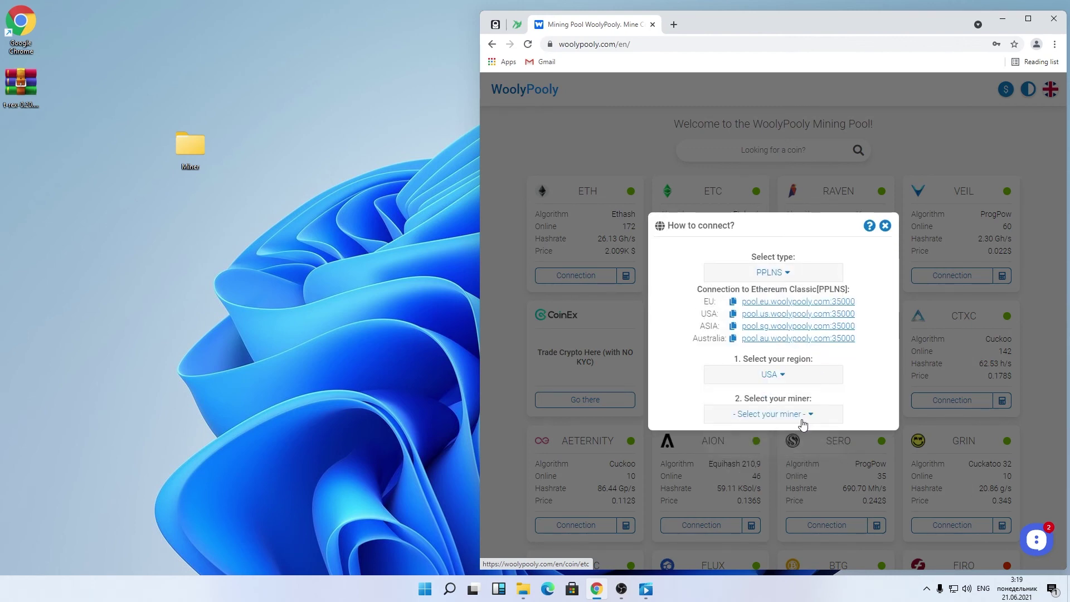
click(808, 417)
click(801, 452)
Step: Enter the account e-mail as wallet and worker Rig-2, then download etc_pplns_woolypooly.bat
click(808, 430)
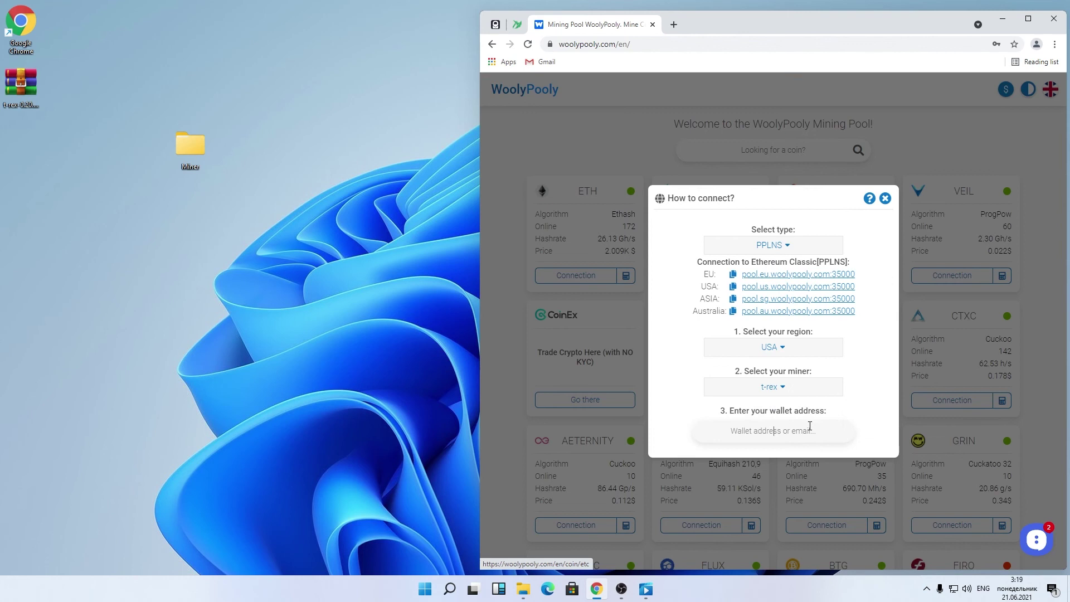
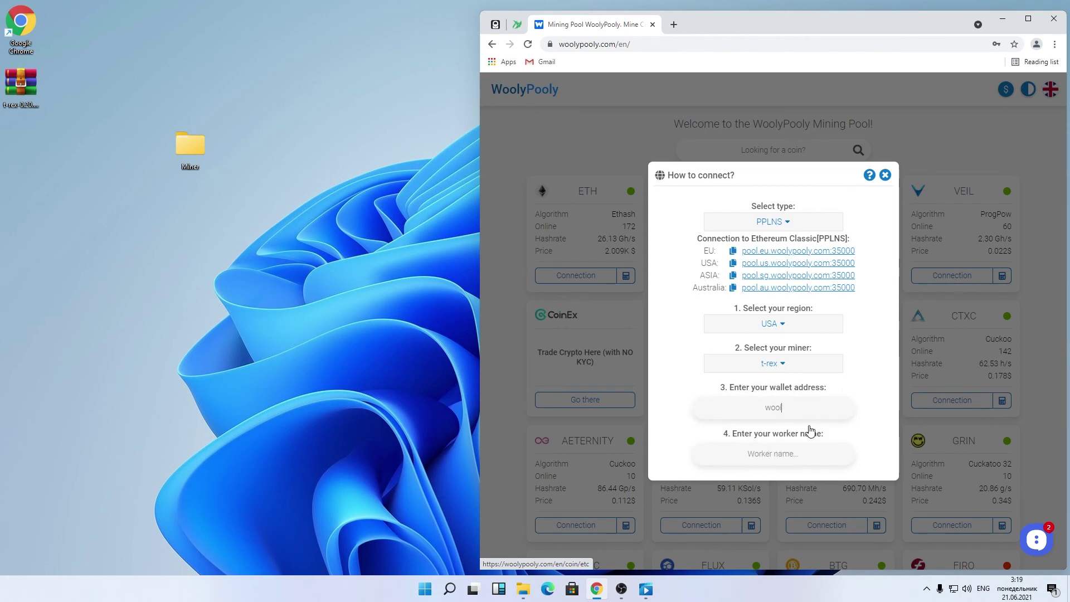
click(801, 452)
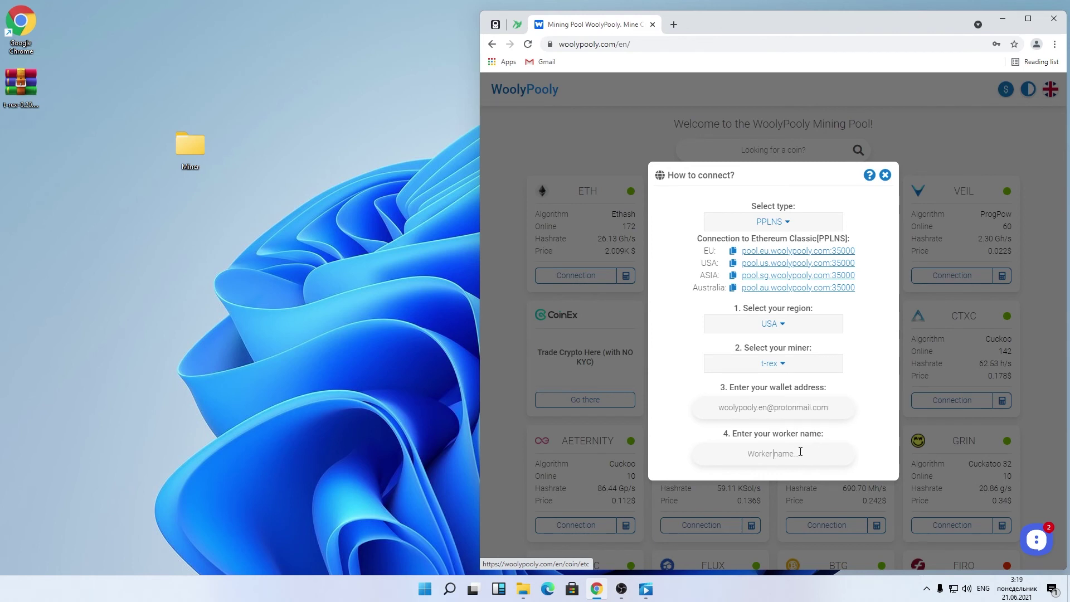
text(Rig)
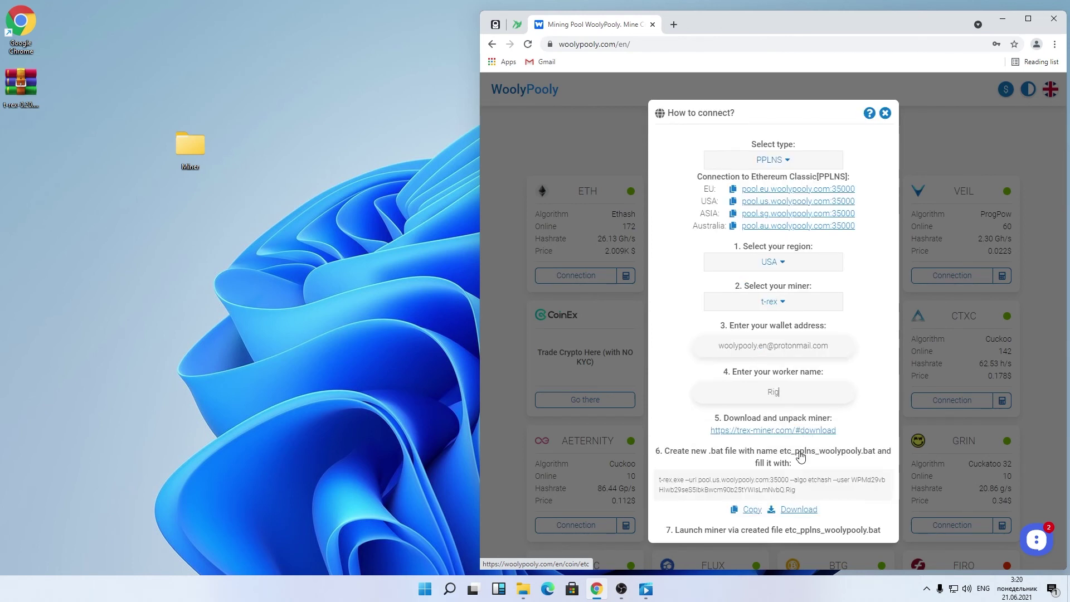
text(-2)
click(801, 509)
Step: Keep the ETC batch file and run it from the Miner folder, allowing it past SmartScreen
click(689, 554)
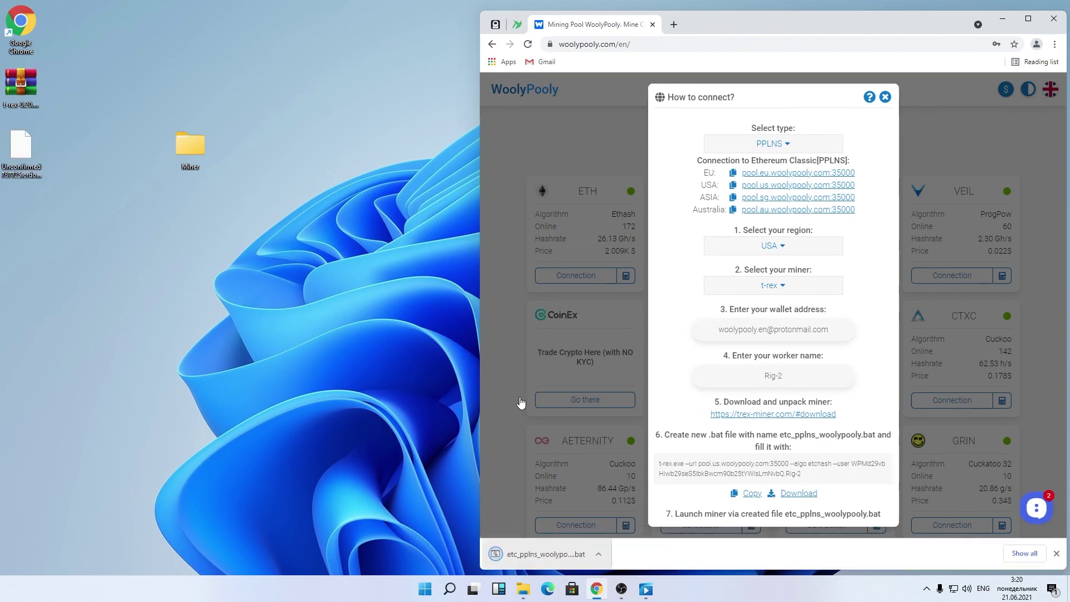
double_click(190, 146)
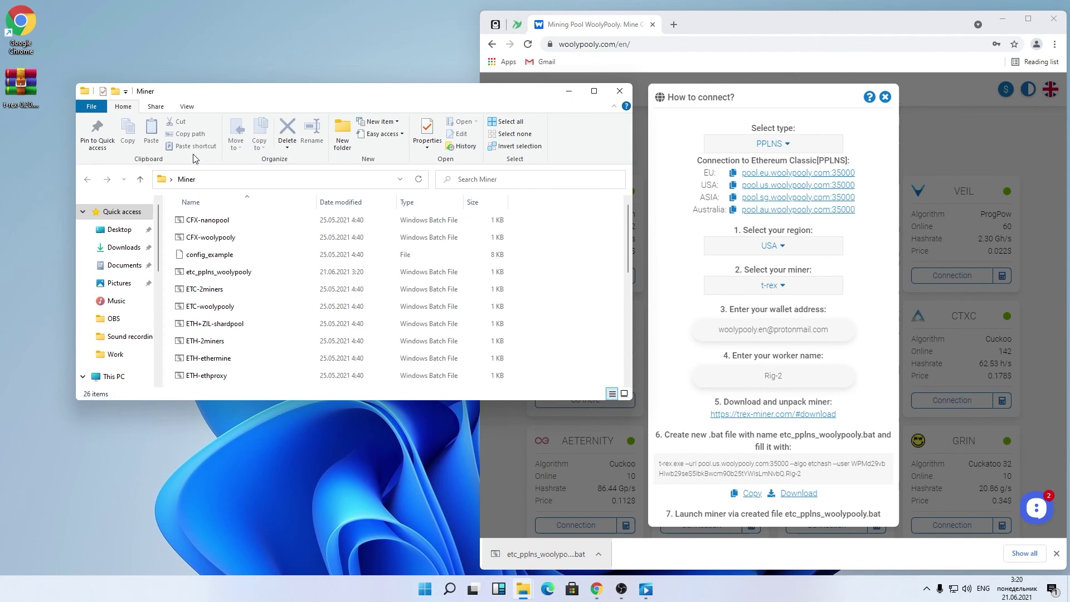
double_click(240, 273)
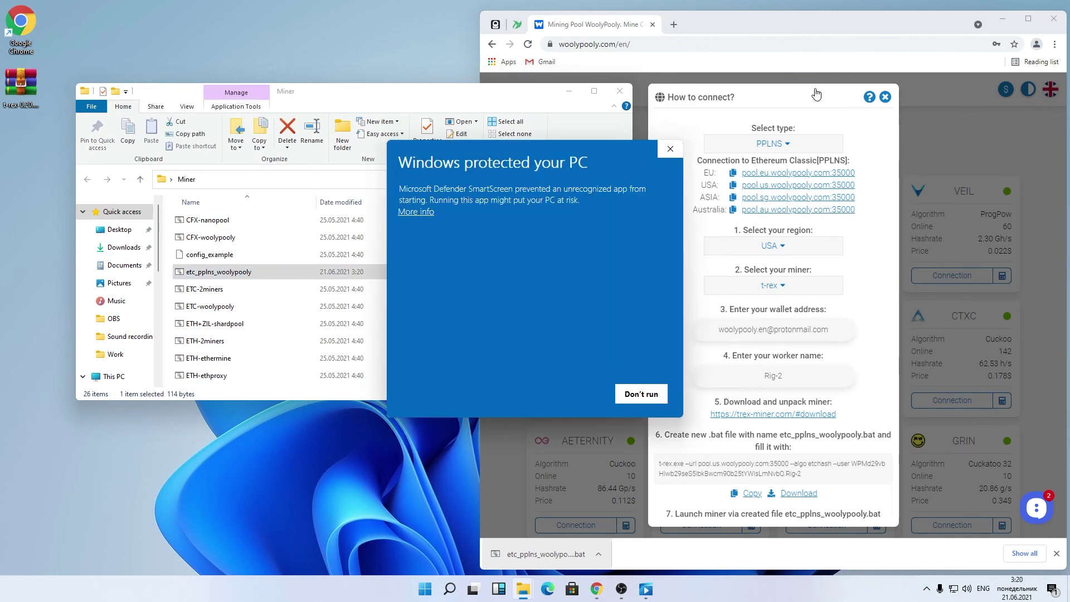
click(885, 97)
click(415, 212)
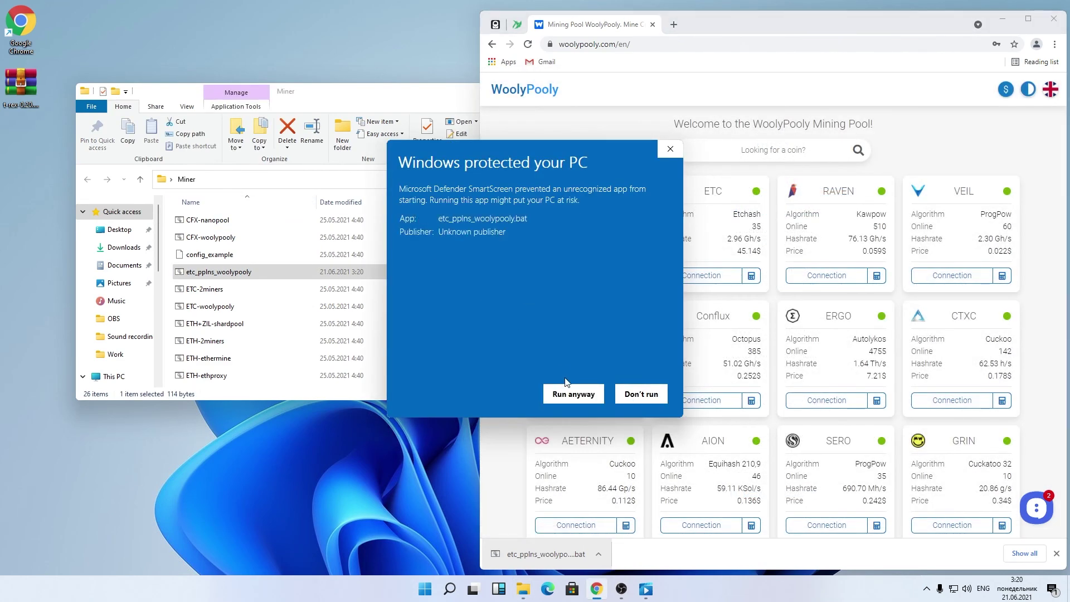
click(570, 393)
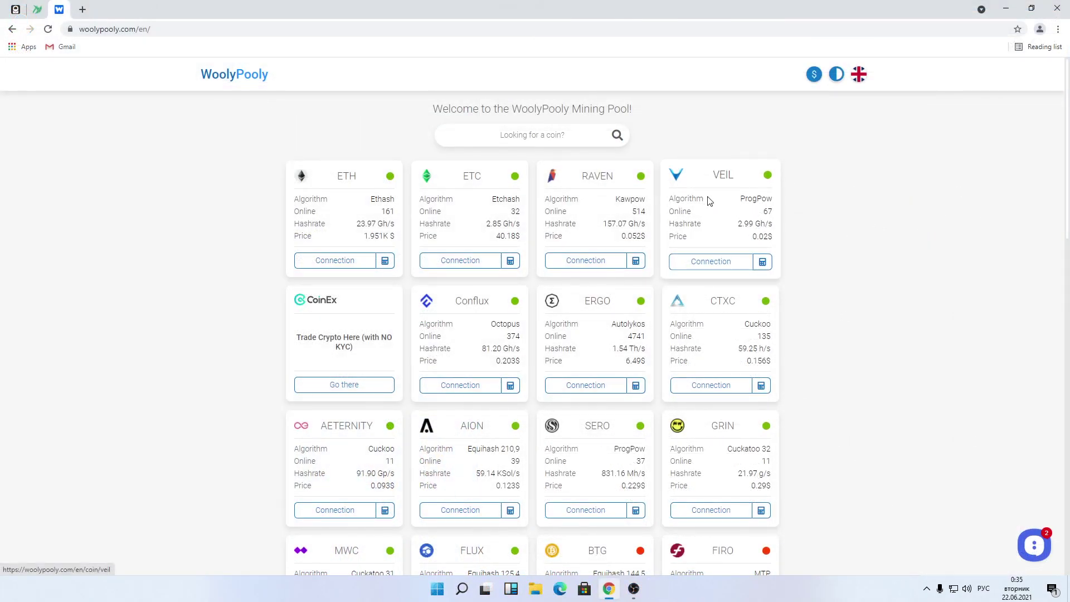
Step: Open the Veil coin page, then find Veil on CoinMarketCap and scroll to its markets
click(708, 201)
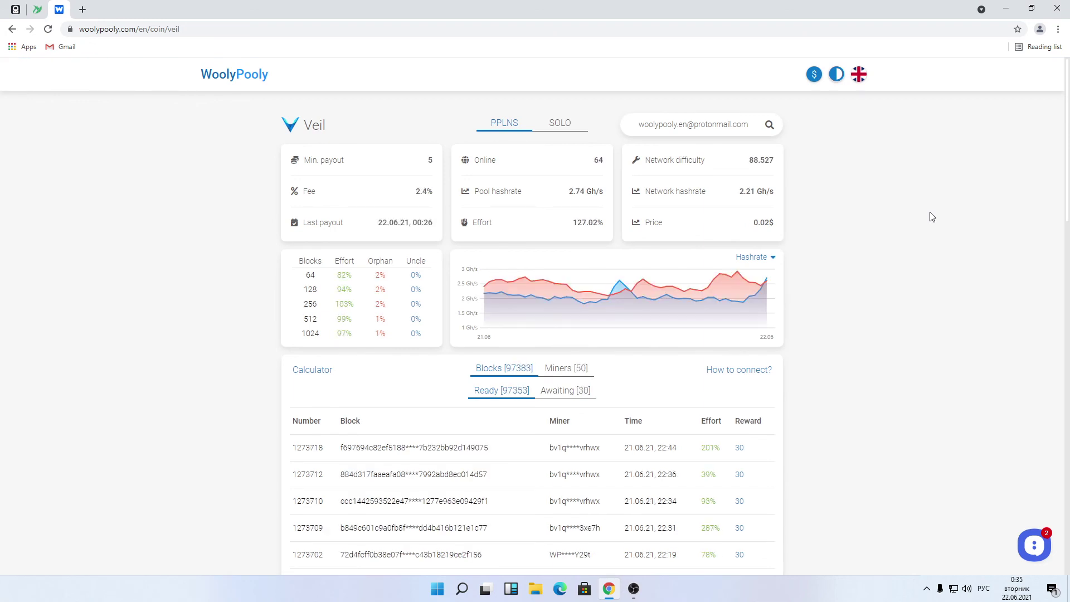
click(84, 10)
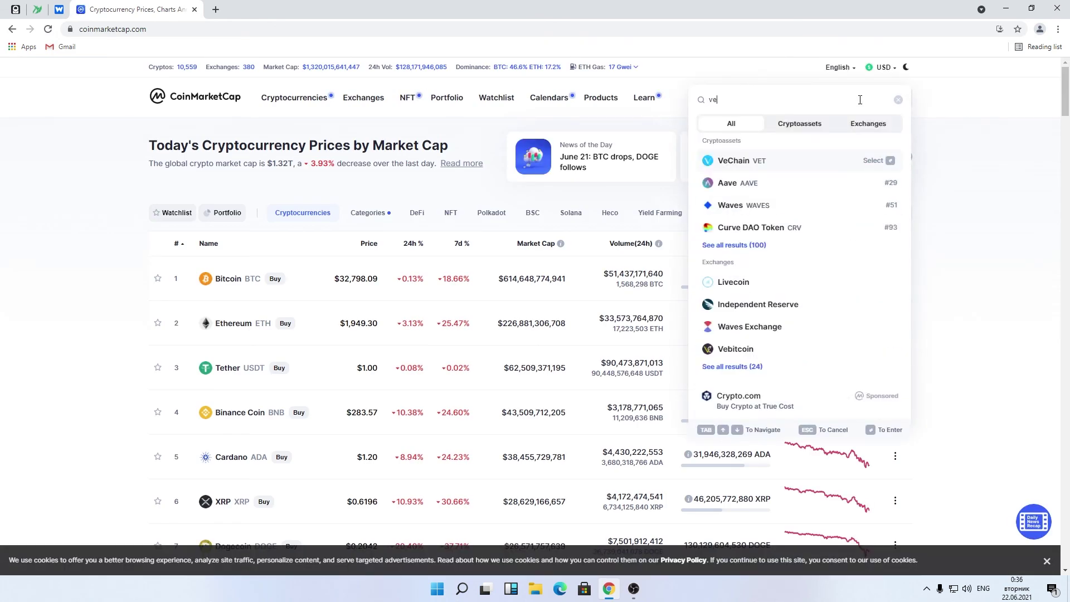
key(Return)
scroll(1005, 174, down, 4)
scroll(1005, 175, down, 15)
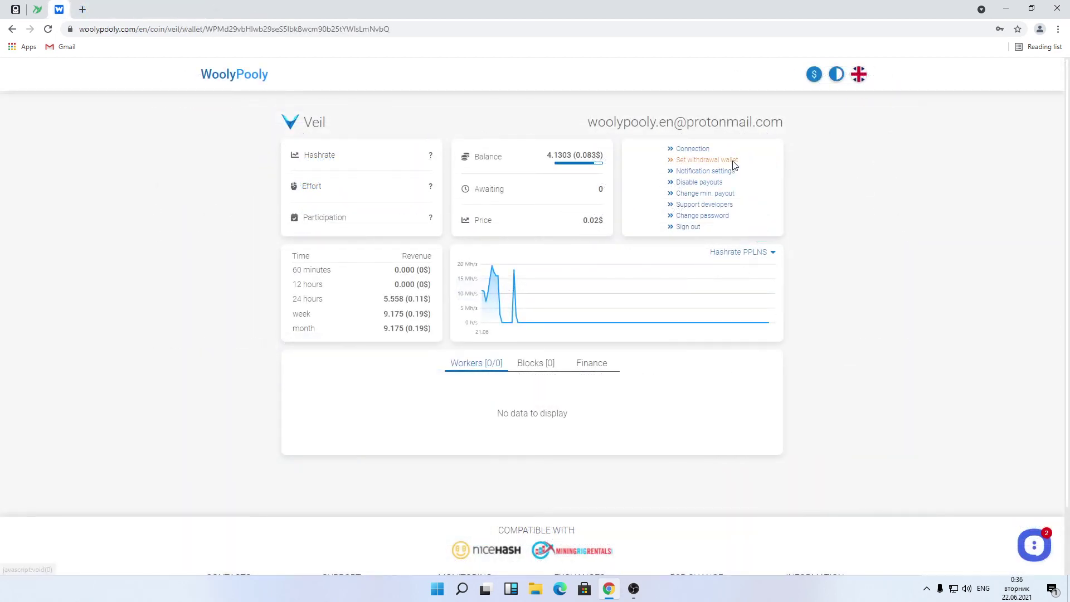
Step: Replace the current Veil withdrawal wallet address with the new wallet address and save the change request
click(733, 161)
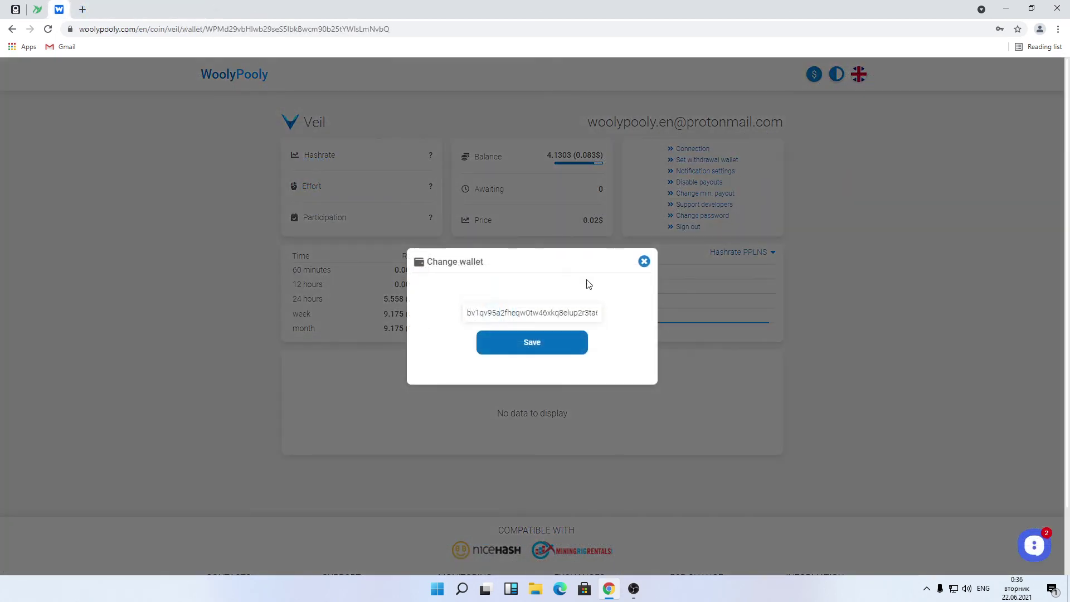
double_click(555, 312)
key(BackSpace)
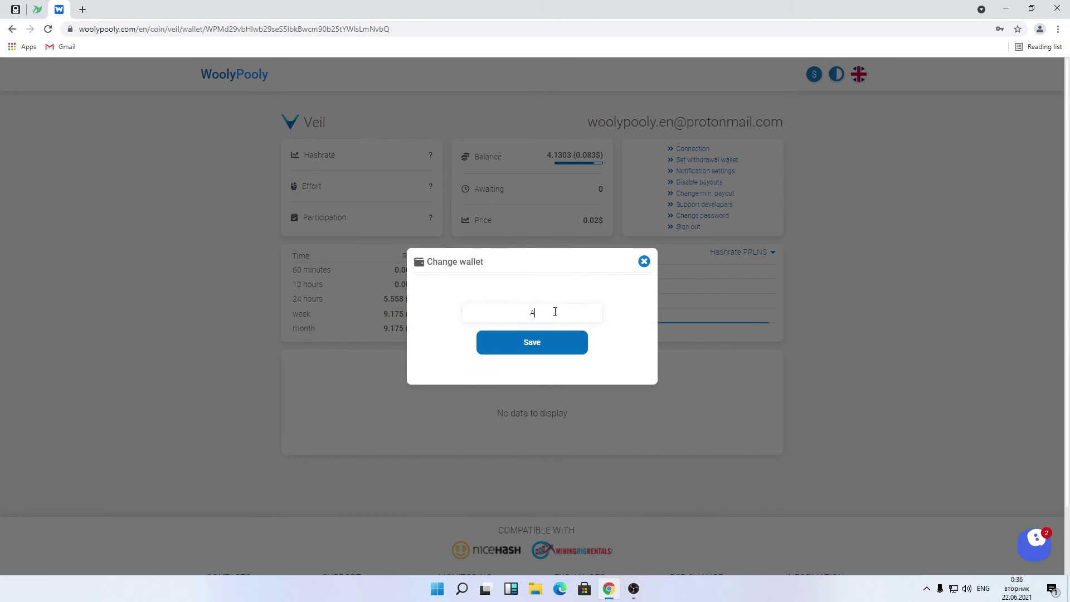
text(Add new wallet)
click(558, 341)
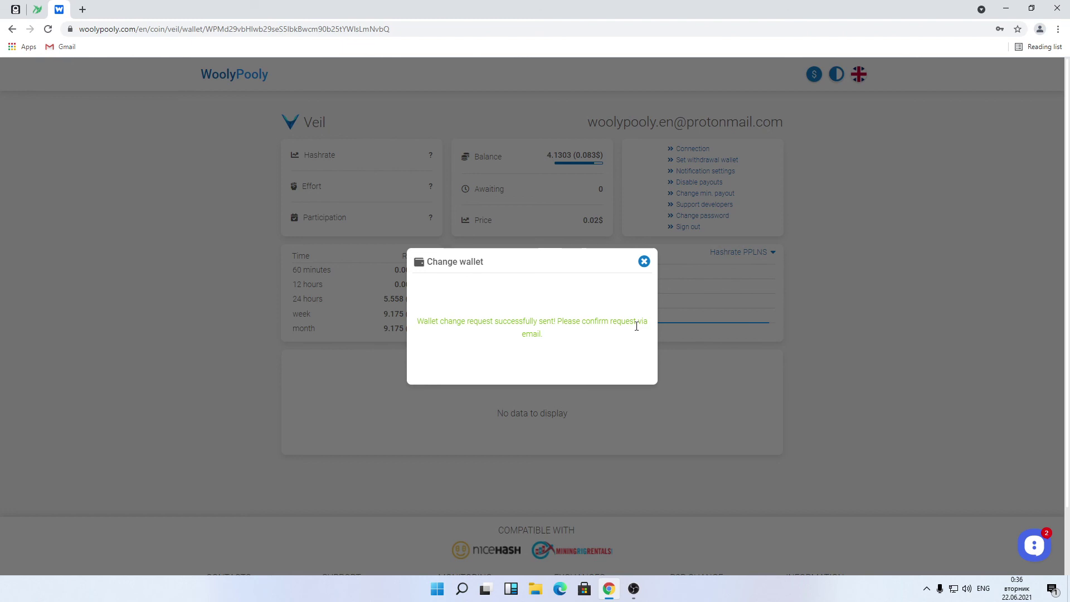